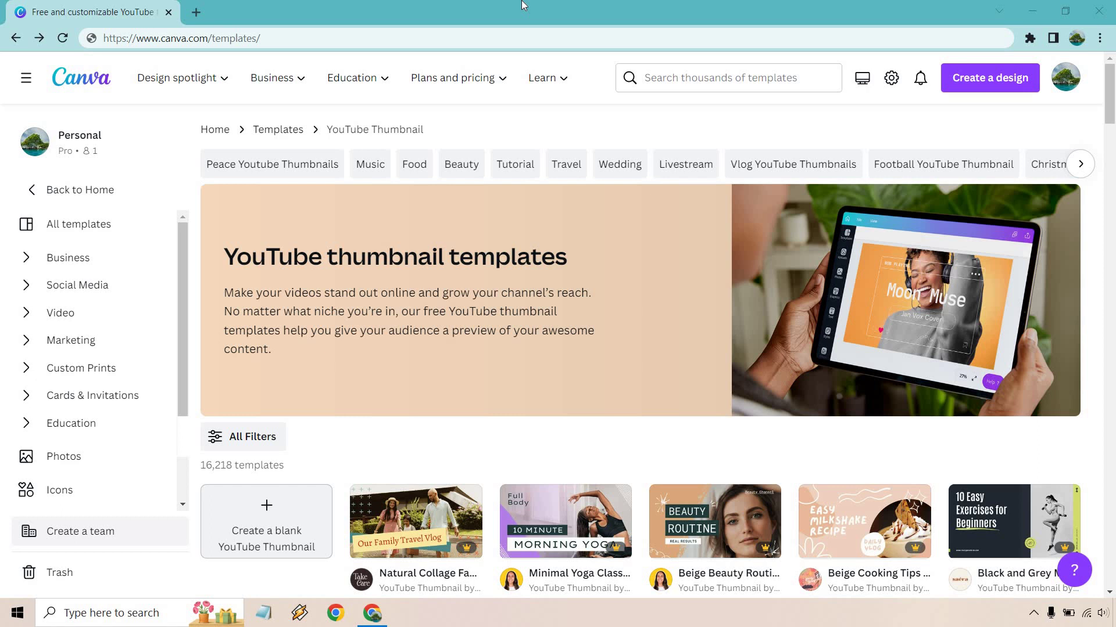
# - Scroll through the YouTube thumbnails and open the '5 Day Trip In Indonesia' template
pyautogui.scroll(-5, 1103, 214)
pyautogui.scroll(-4, 1098, 215)
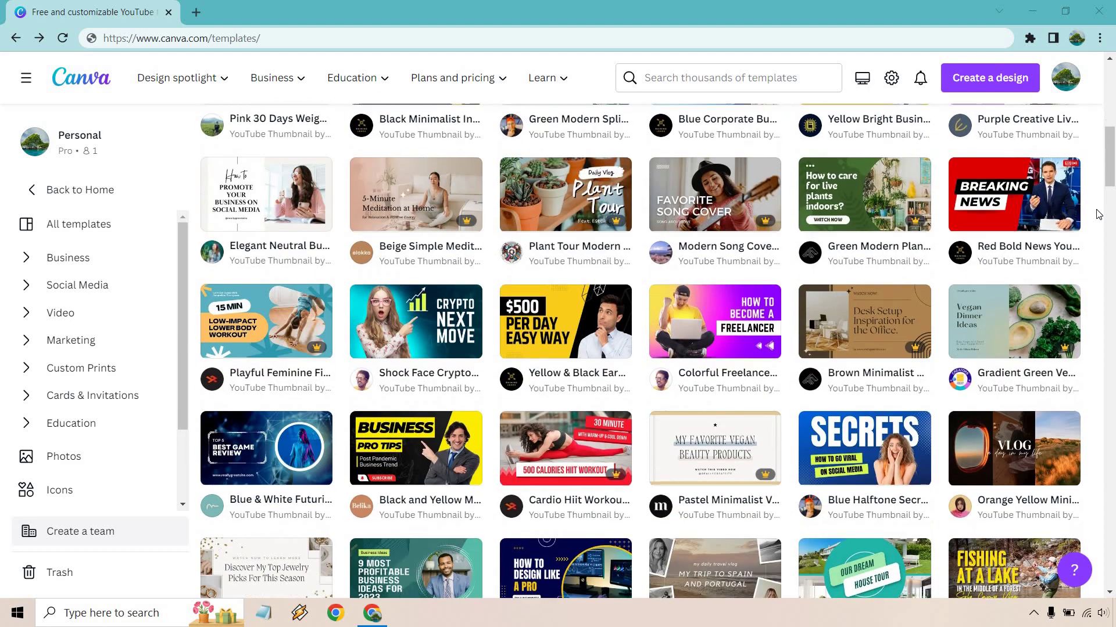
pyautogui.scroll(-5, 1098, 214)
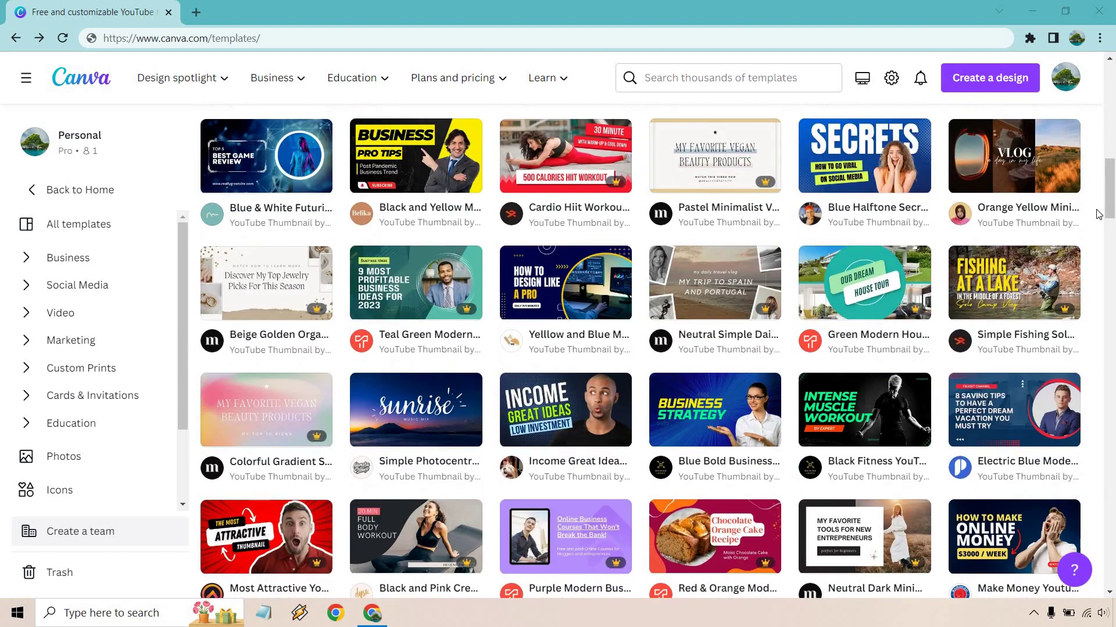
pyautogui.scroll(-8, 1098, 214)
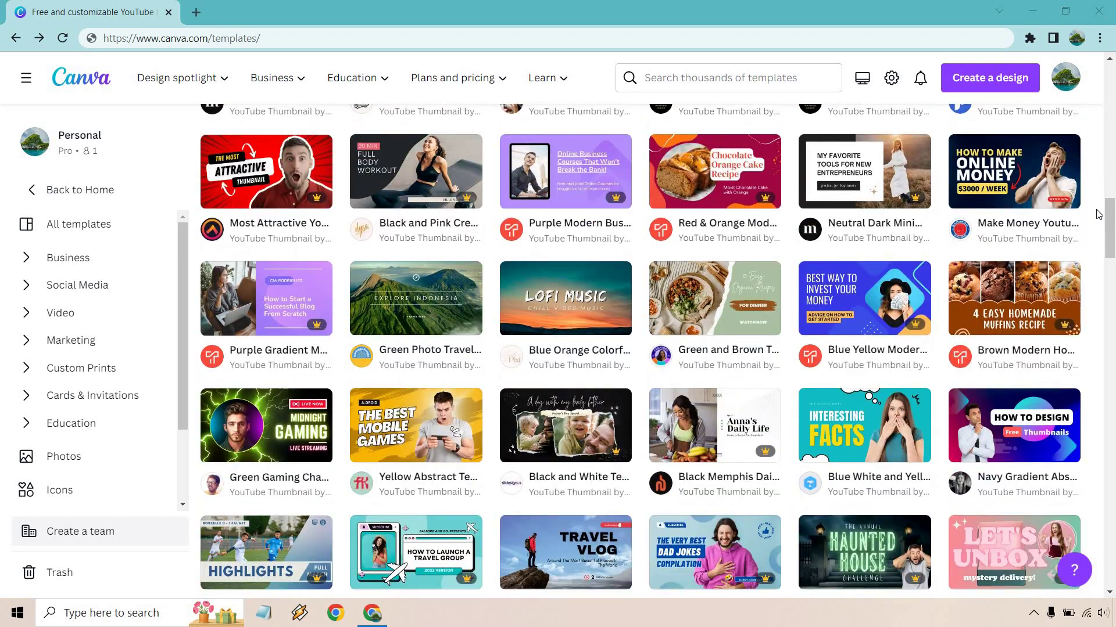
pyautogui.scroll(-1, 1098, 214)
pyautogui.scroll(-4, 1098, 215)
pyautogui.scroll(-4, 1098, 214)
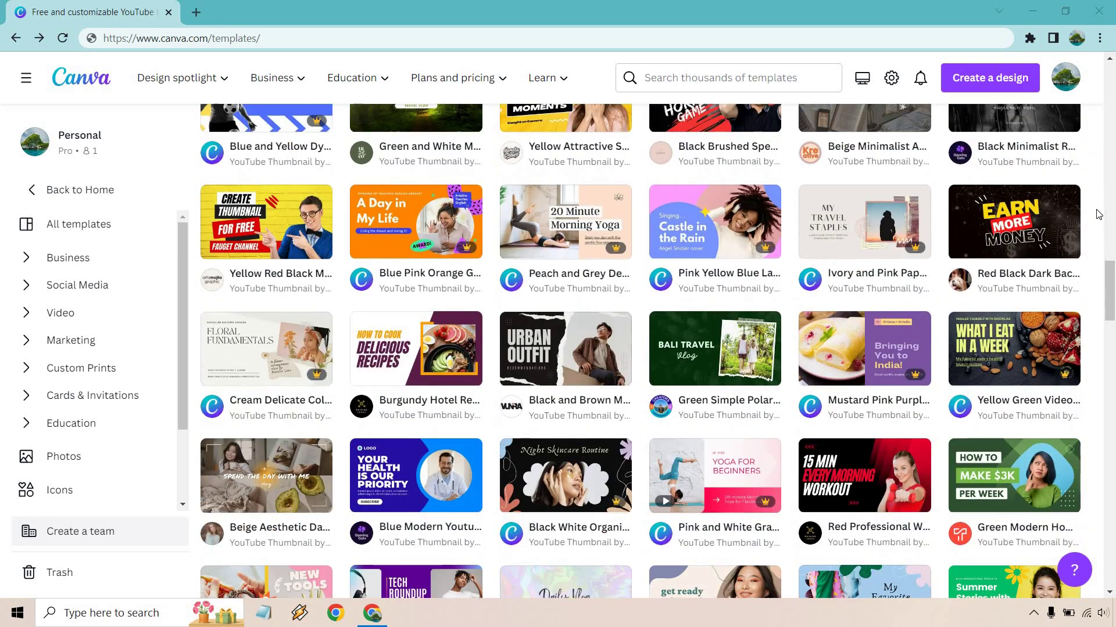
pyautogui.scroll(-4, 1098, 215)
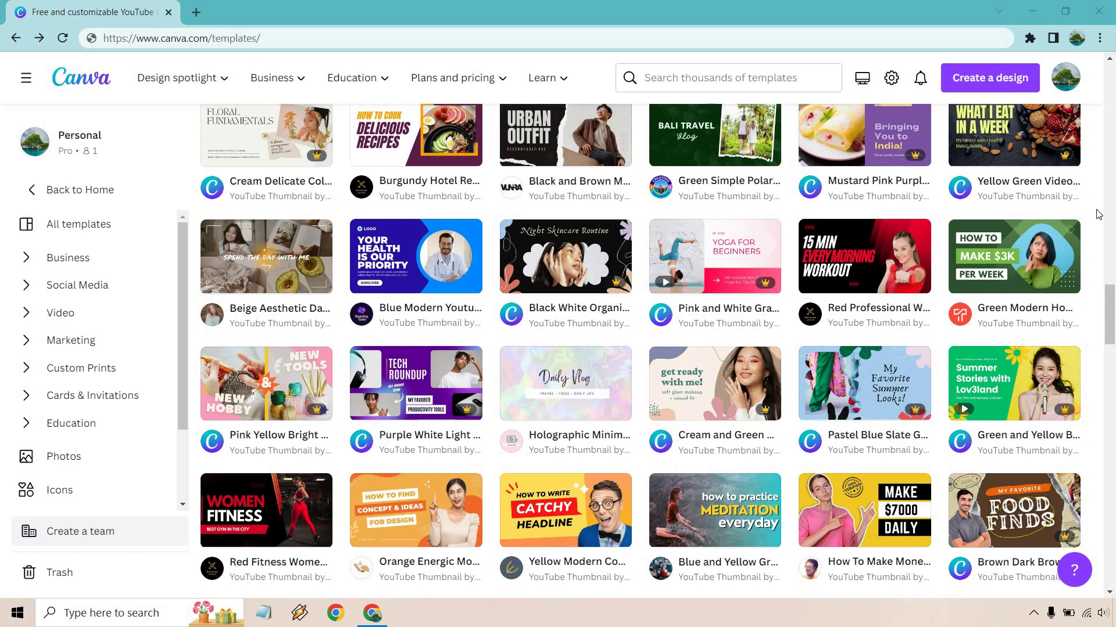
pyautogui.scroll(-4, 1098, 214)
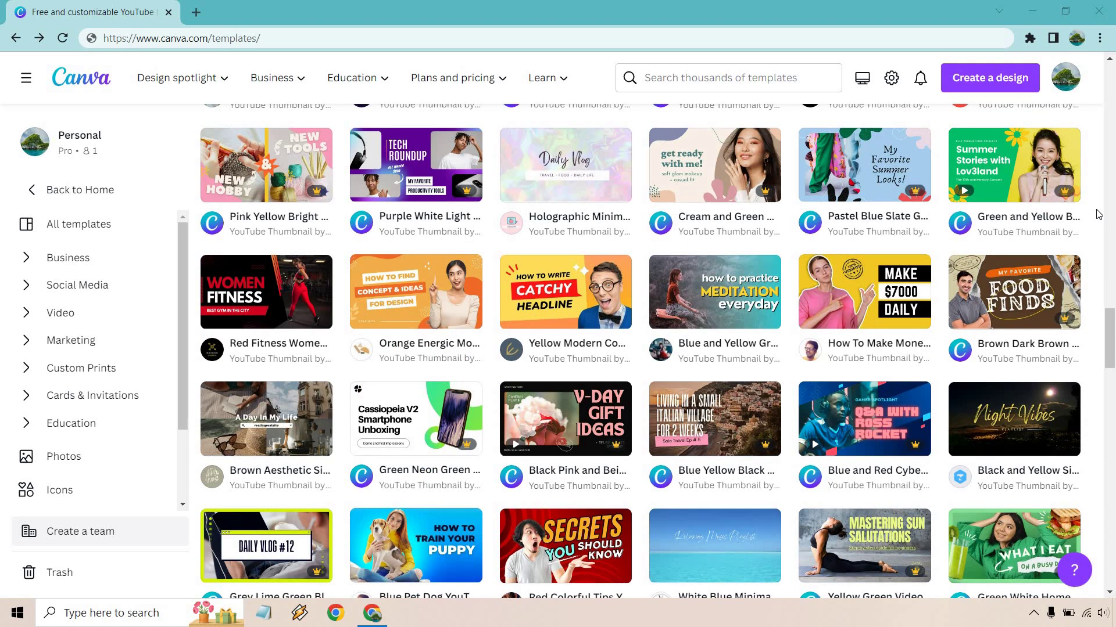
pyautogui.scroll(-4, 1098, 214)
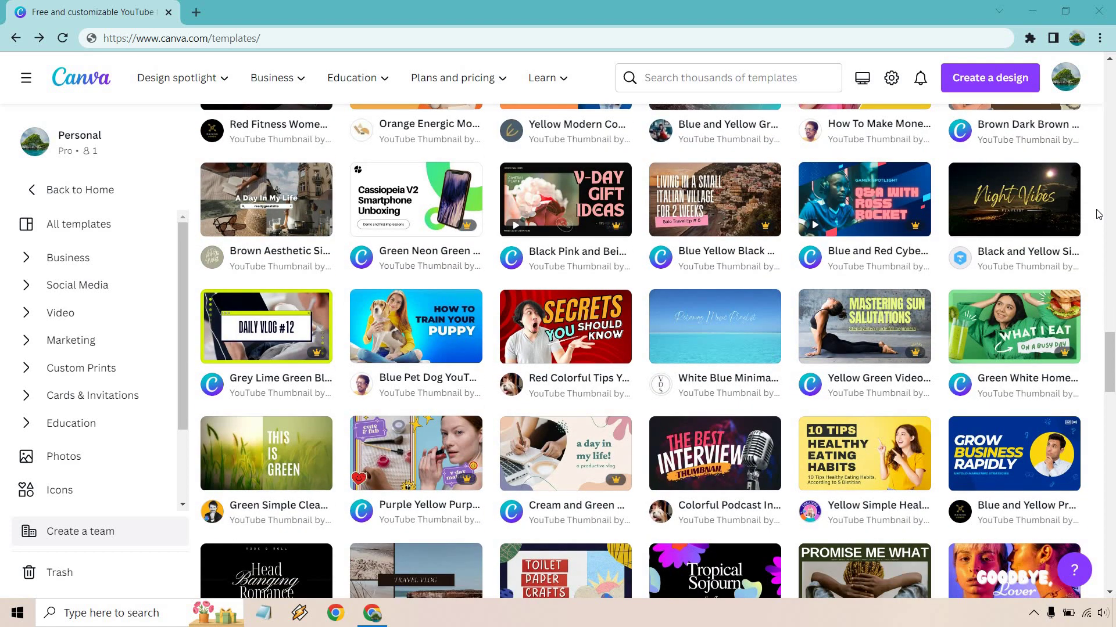
pyautogui.scroll(-3, 1098, 214)
pyautogui.scroll(-4, 1098, 214)
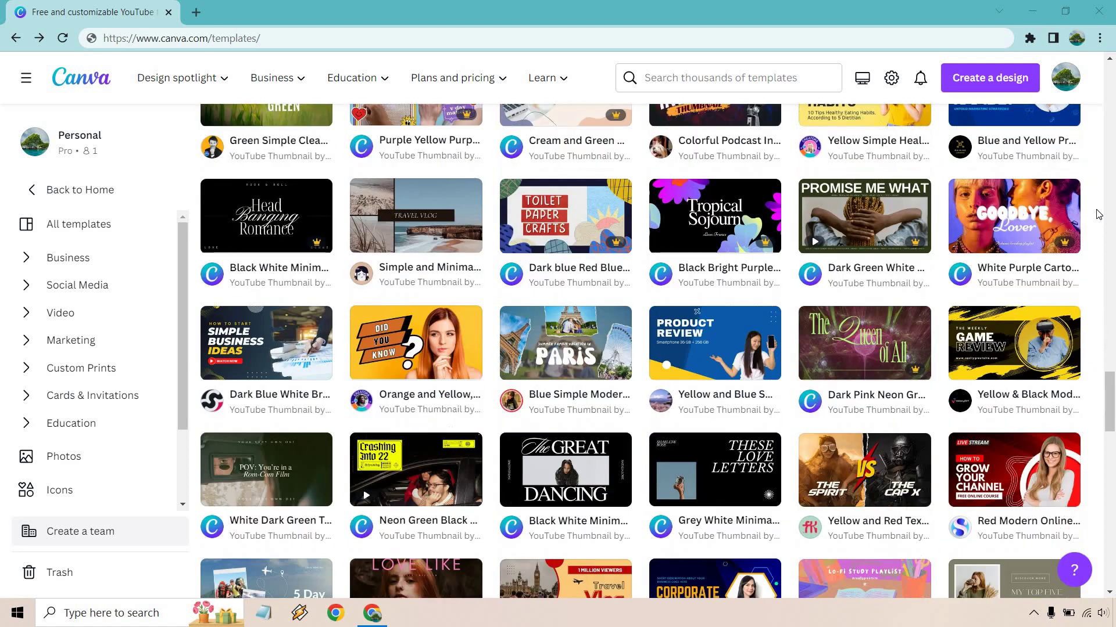
pyautogui.scroll(-4, 1098, 214)
pyautogui.scroll(-2, 1098, 215)
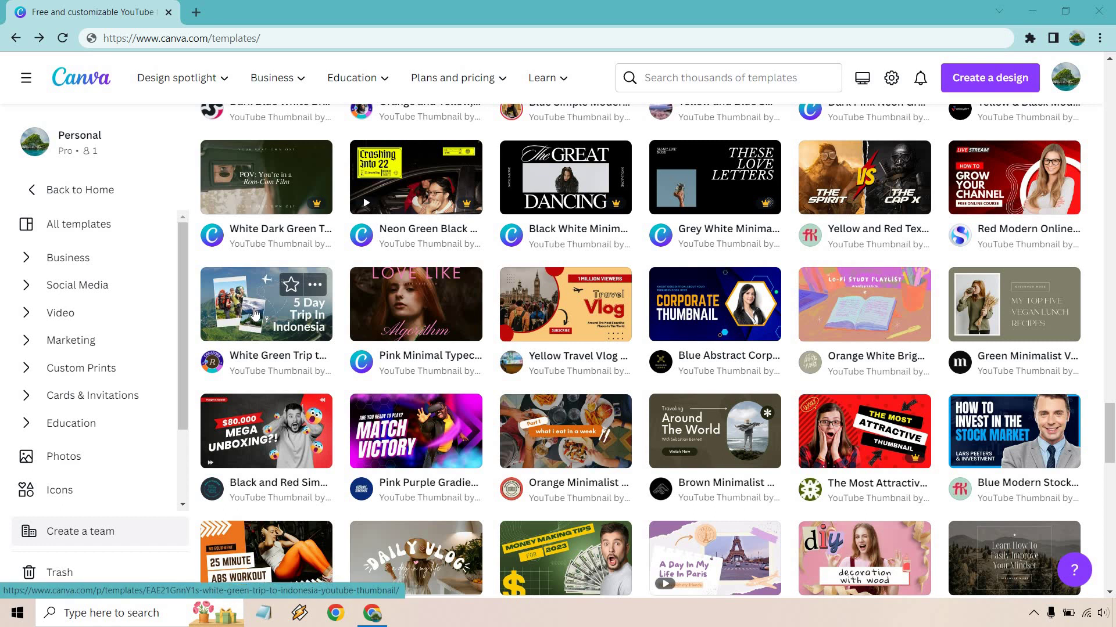
pyautogui.click(256, 314)
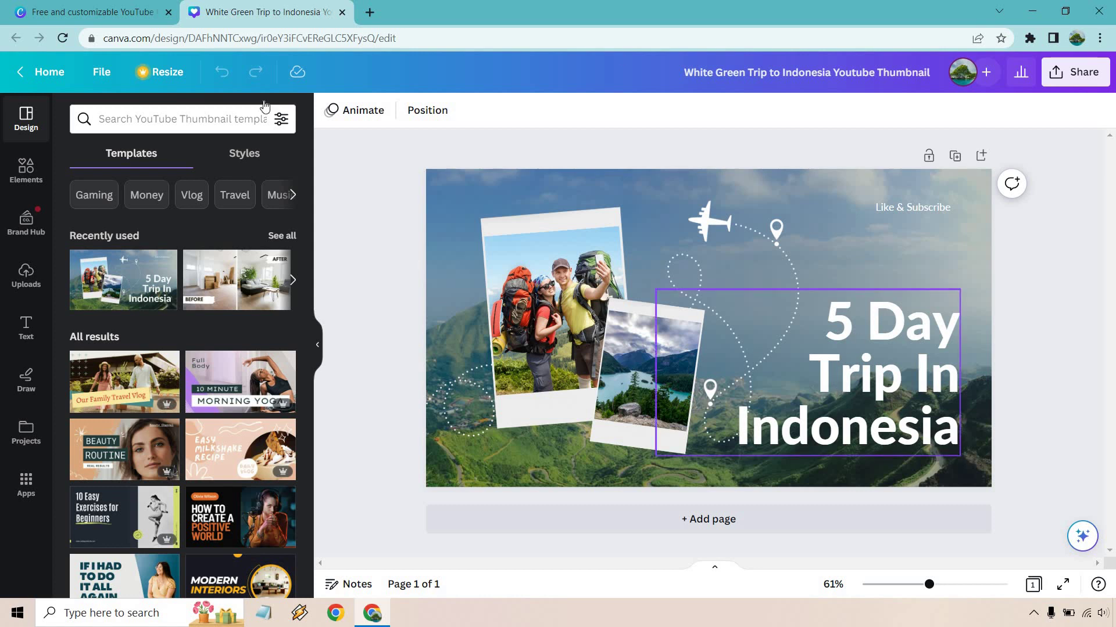
# - Fill the large frame with the sea turtle upload and the smaller one with the arms-raised hiker
pyautogui.click(21, 278)
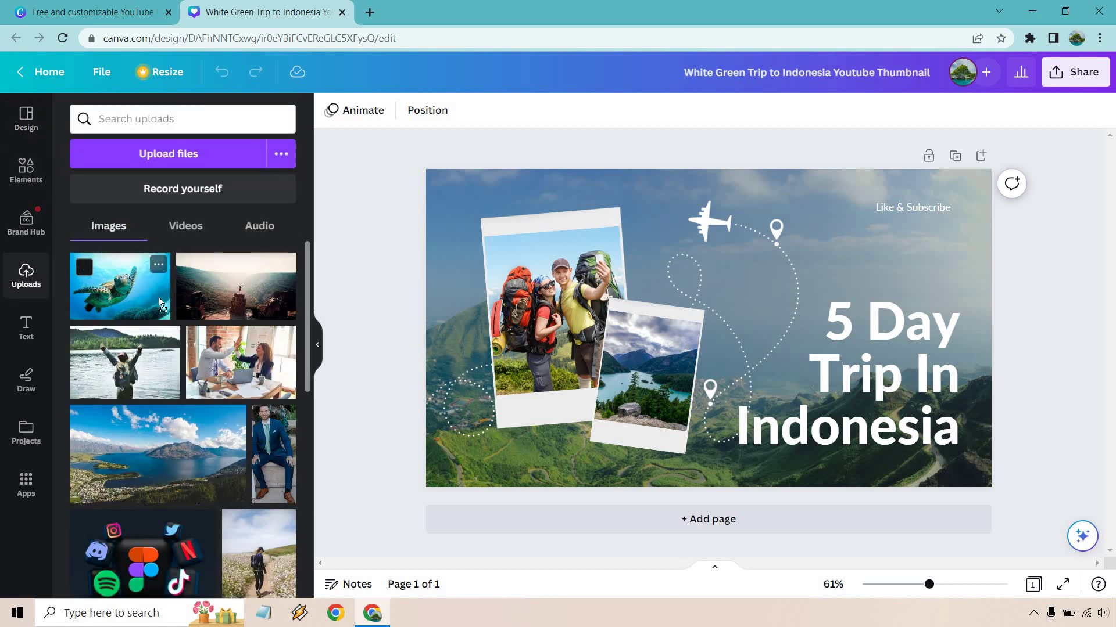
pyautogui.moveTo(93, 273); pyautogui.dragTo(525, 310)
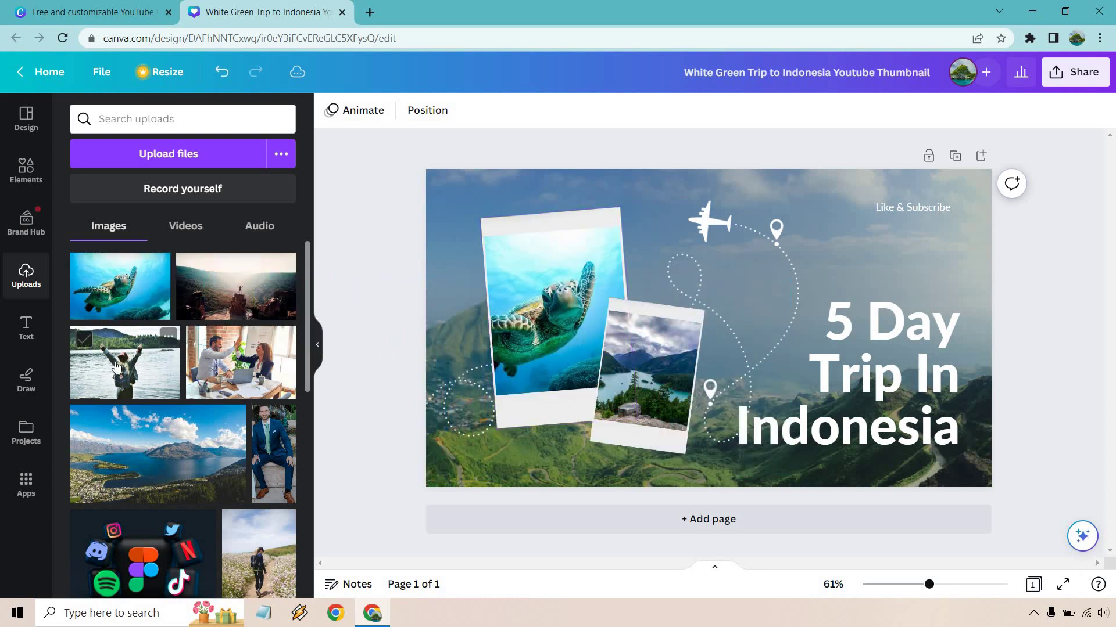
pyautogui.moveTo(122, 367); pyautogui.dragTo(629, 368)
# - Change the title word 'Indonesia' to 'Australia'
pyautogui.click(864, 430)
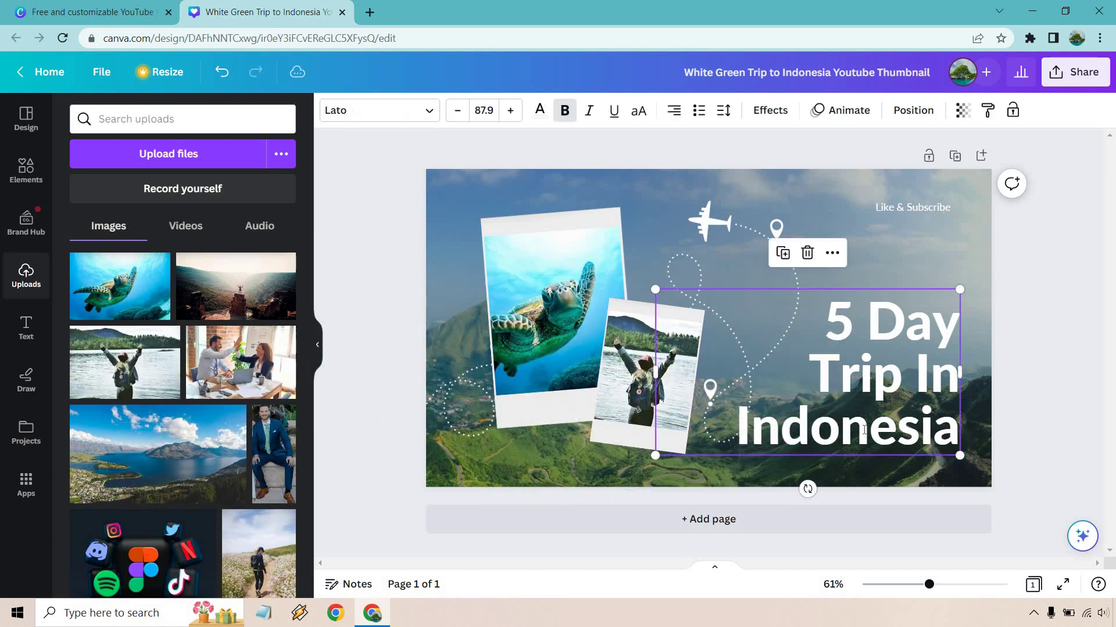
pyautogui.doubleClick(864, 430)
pyautogui.write('Austr')
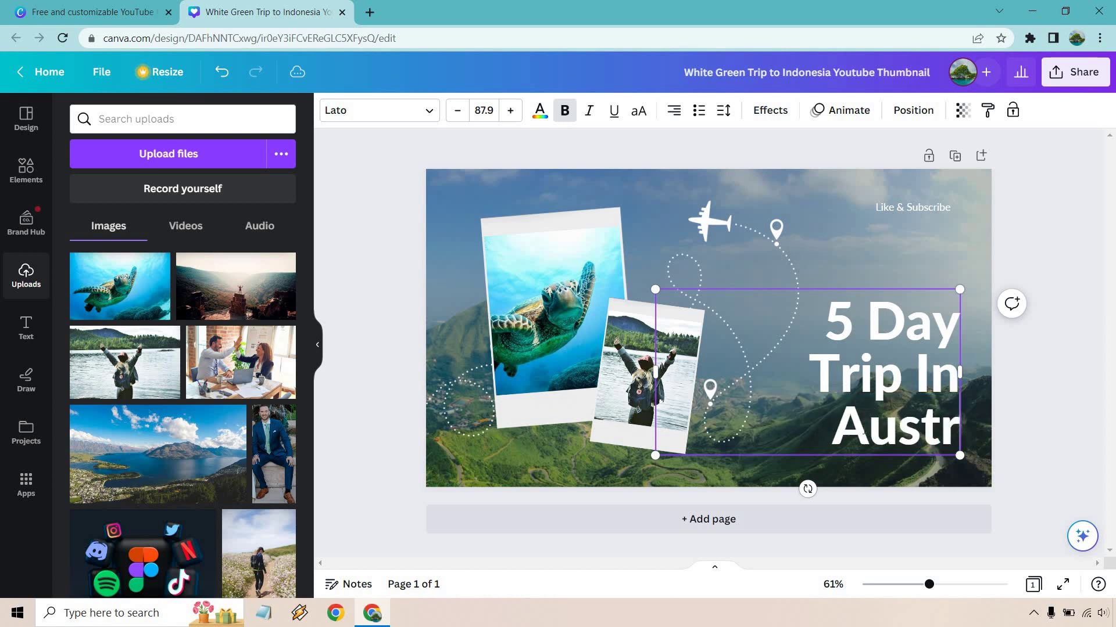
pyautogui.write('alia')
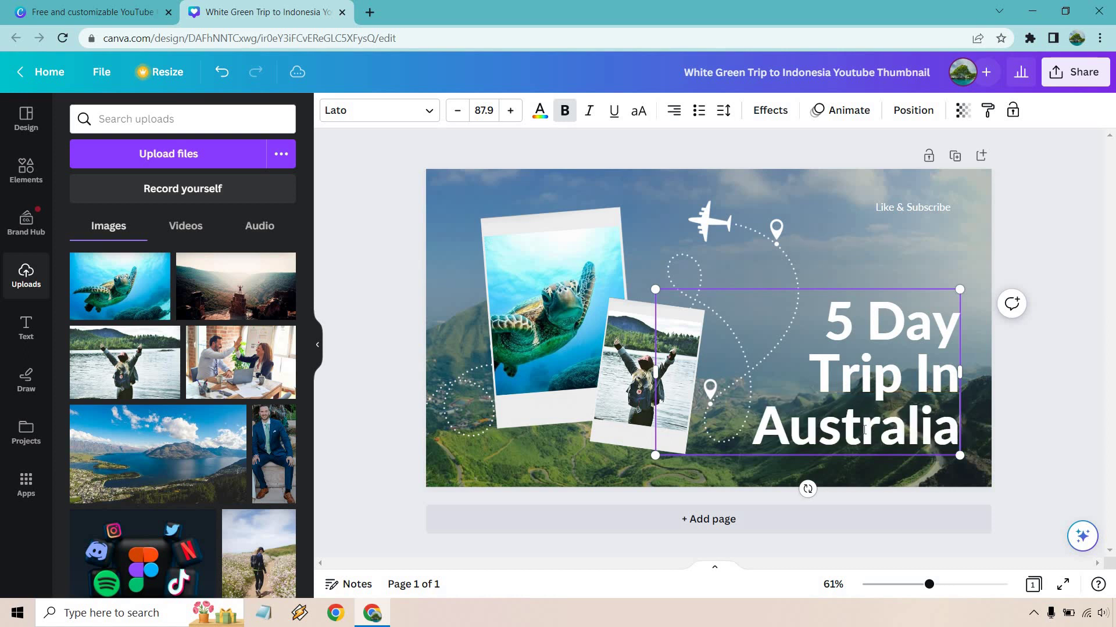
pyautogui.click(1070, 410)
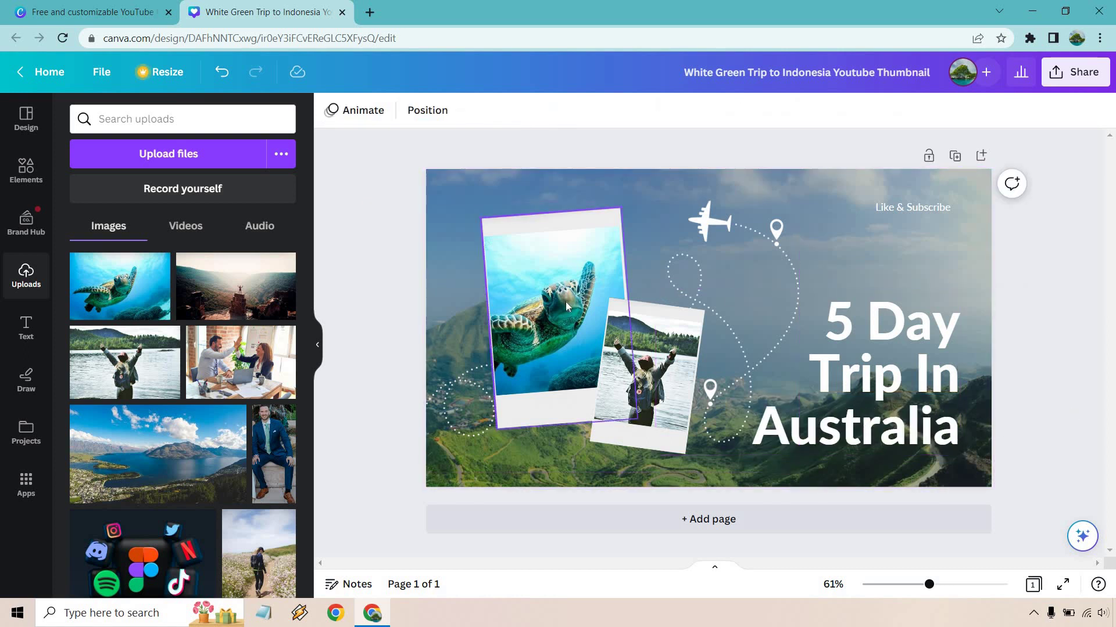
# - Crop the sea turtle photo through Edit photo and confirm with Done
pyautogui.click(552, 320)
pyautogui.click(372, 110)
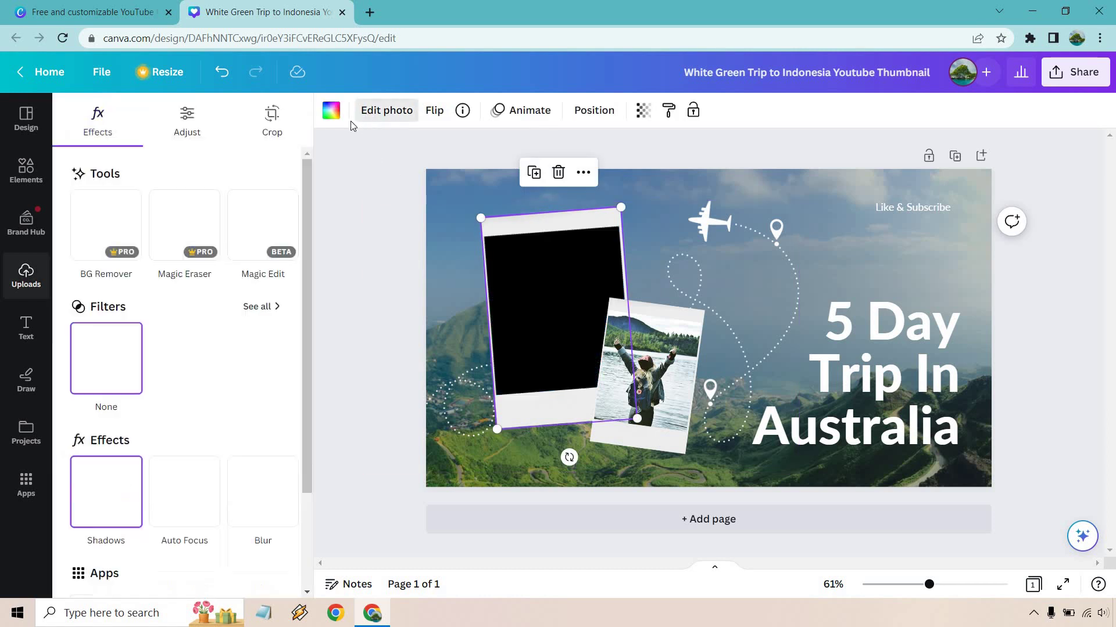
pyautogui.click(271, 116)
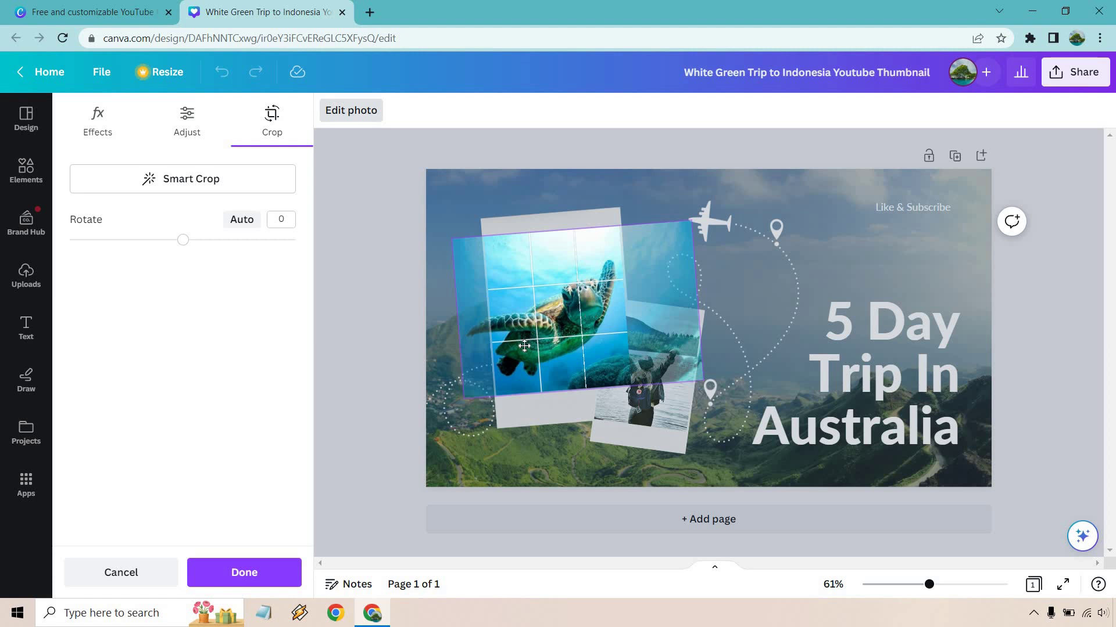
pyautogui.click(241, 574)
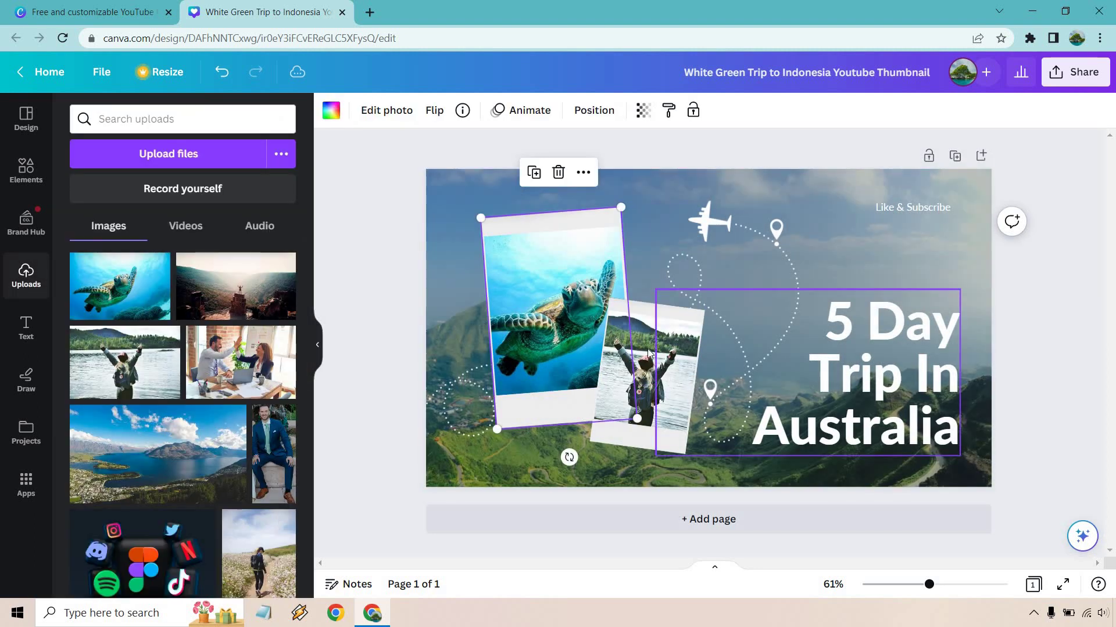
pyautogui.click(651, 356)
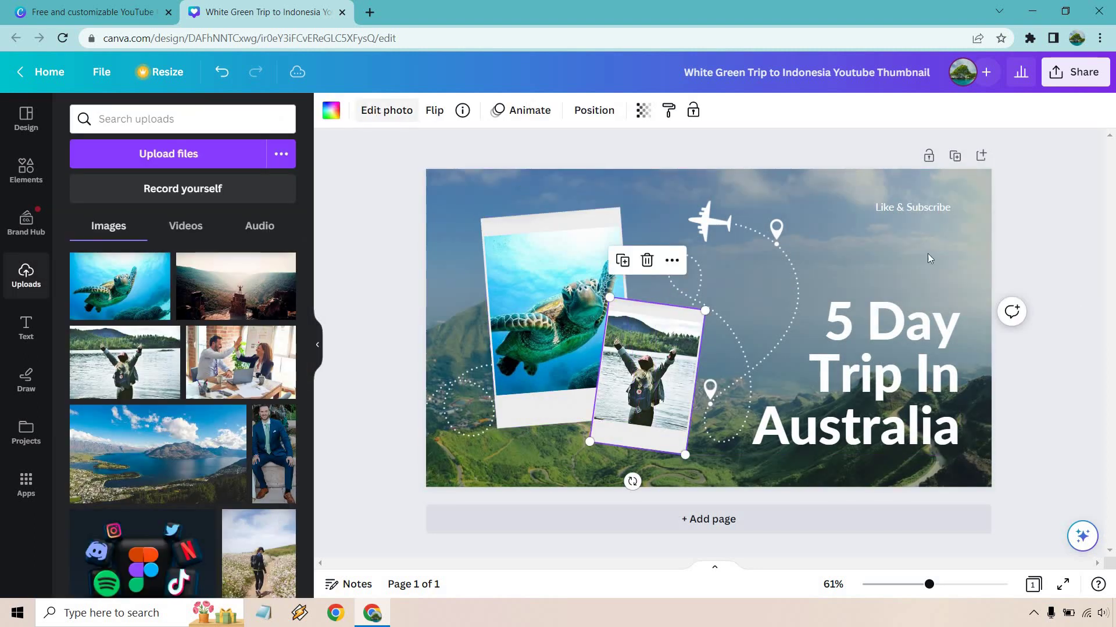
pyautogui.click(1086, 236)
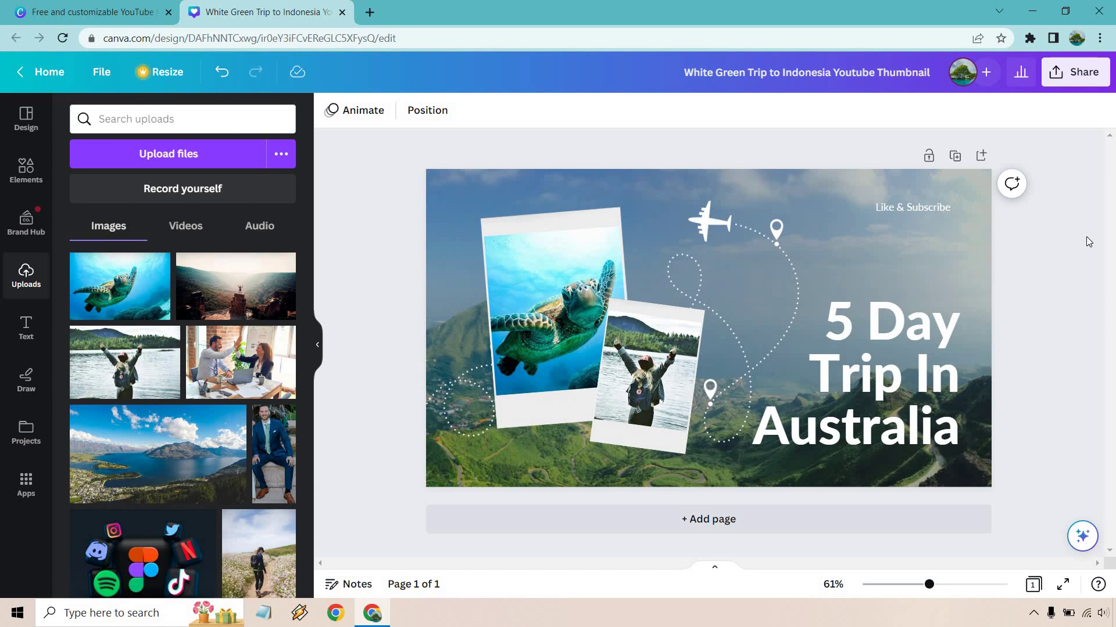
# - Return to the Instagram Post templates tab listing 477,074 templates
pyautogui.hotkey('ctrl', 'shift', 'Tab')
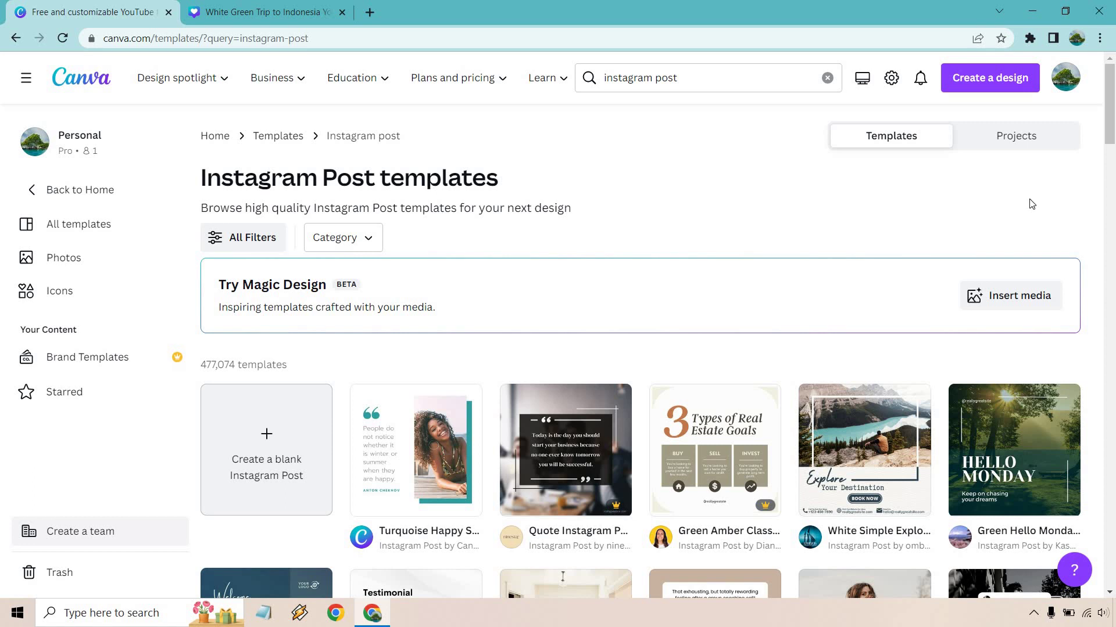
# - Scroll the Instagram Post results and open the 'Instagram Quote - Twitter Style' template
pyautogui.scroll(-5, 1086, 195)
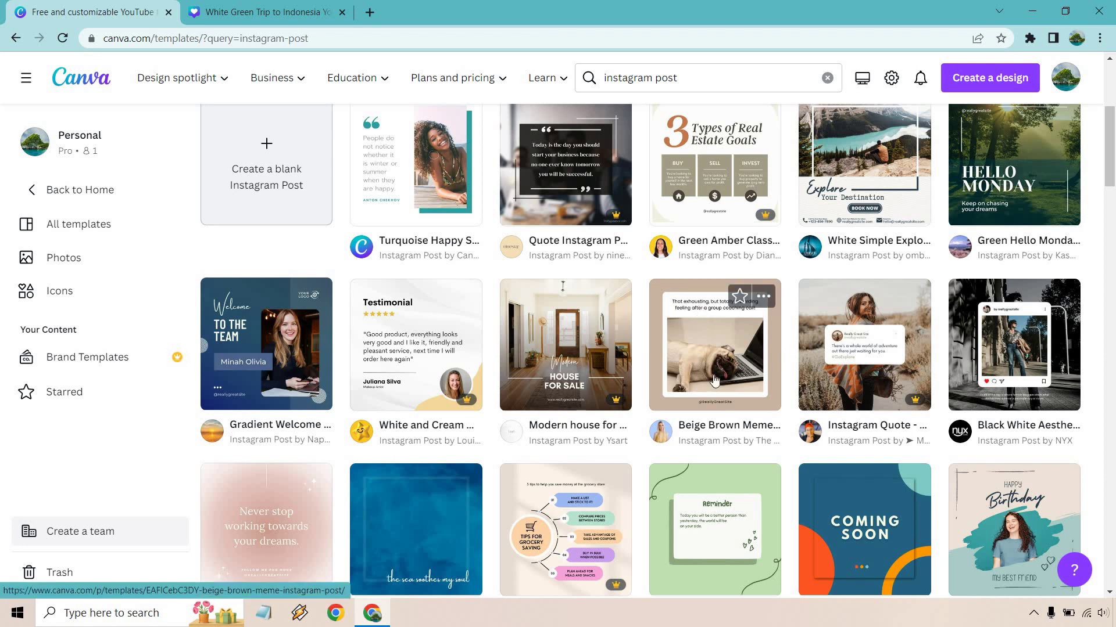
pyautogui.scroll(-3, 719, 300)
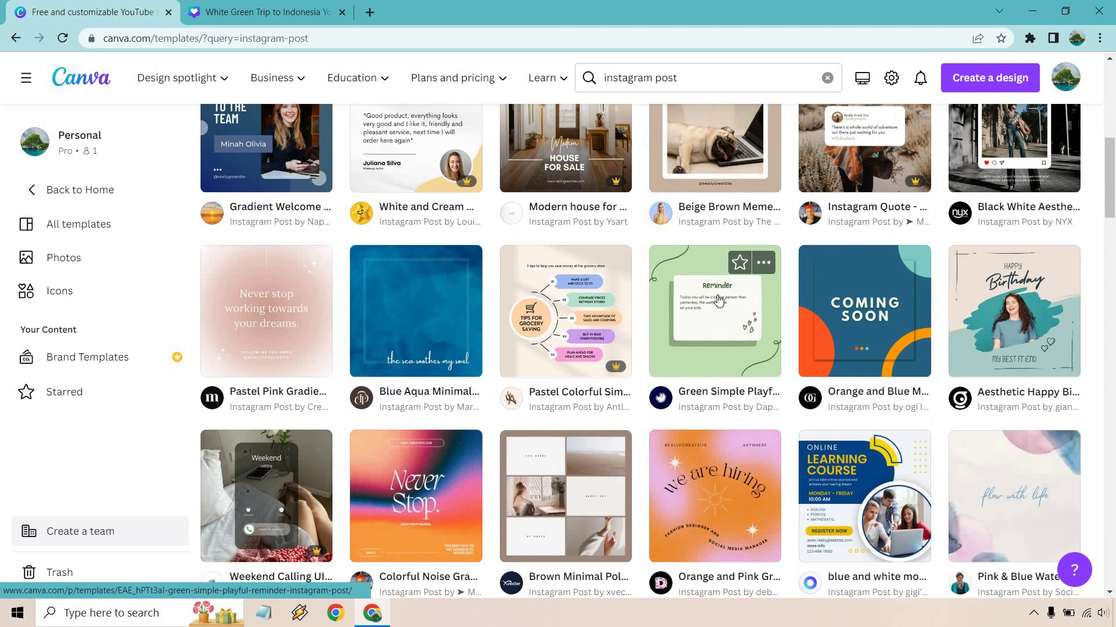
pyautogui.scroll(-3, 719, 299)
pyautogui.scroll(-7, 1113, 258)
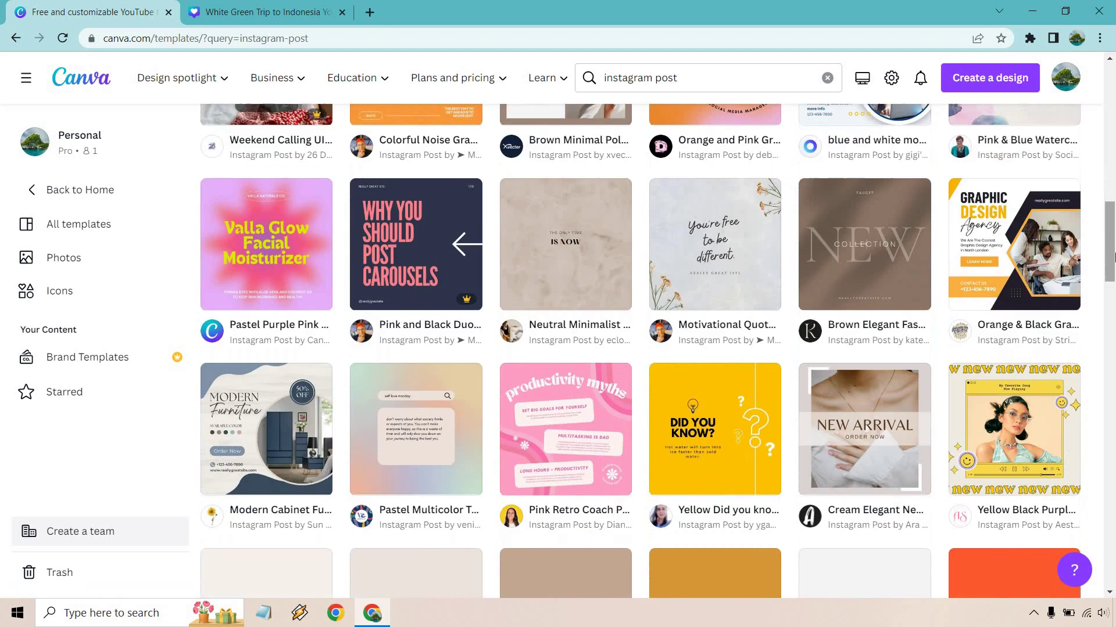
pyautogui.scroll(-3, 1114, 264)
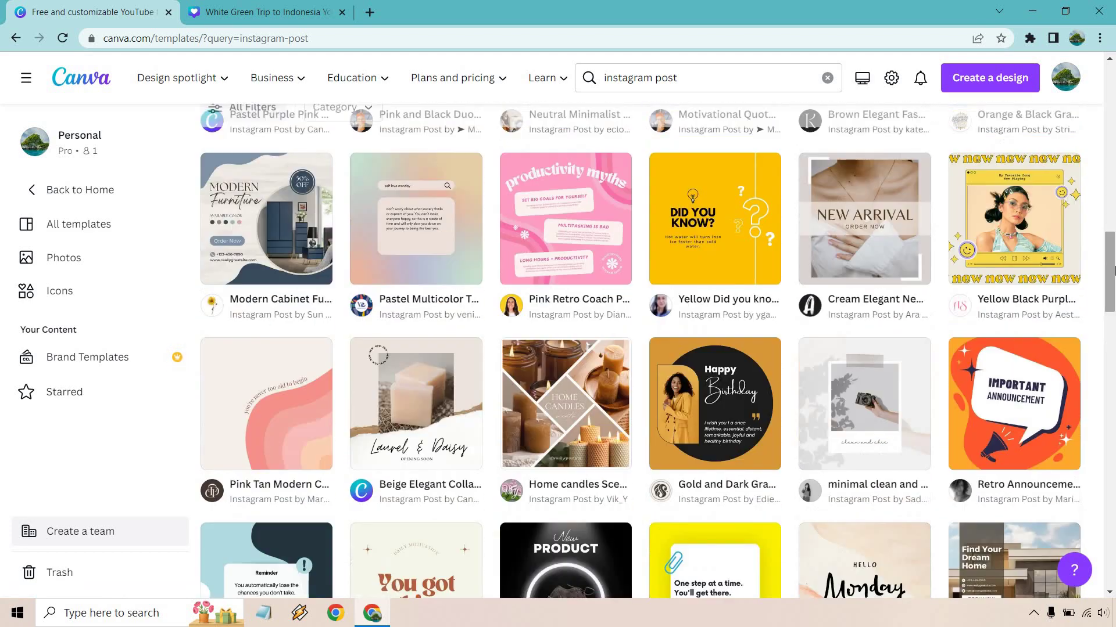
pyautogui.scroll(10, 1114, 270)
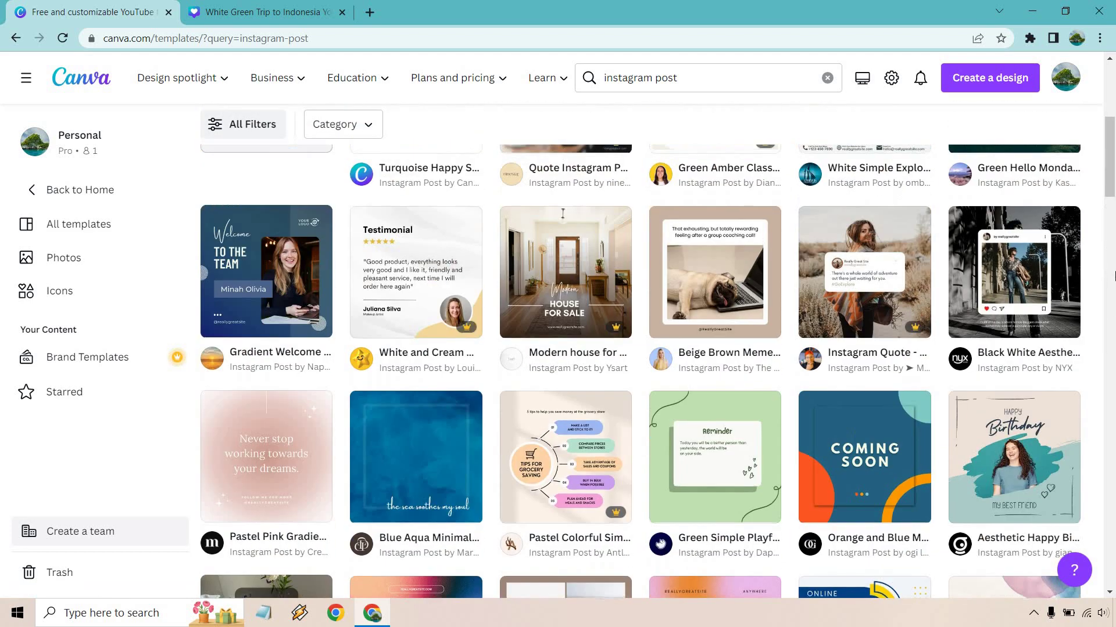
pyautogui.click(860, 271)
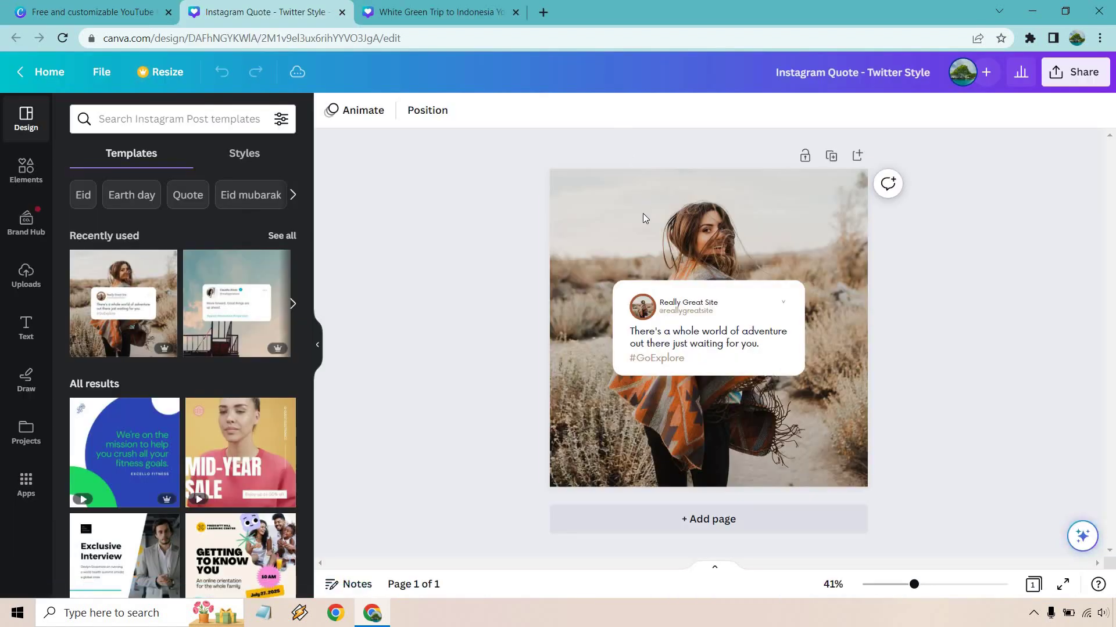
pyautogui.click(24, 285)
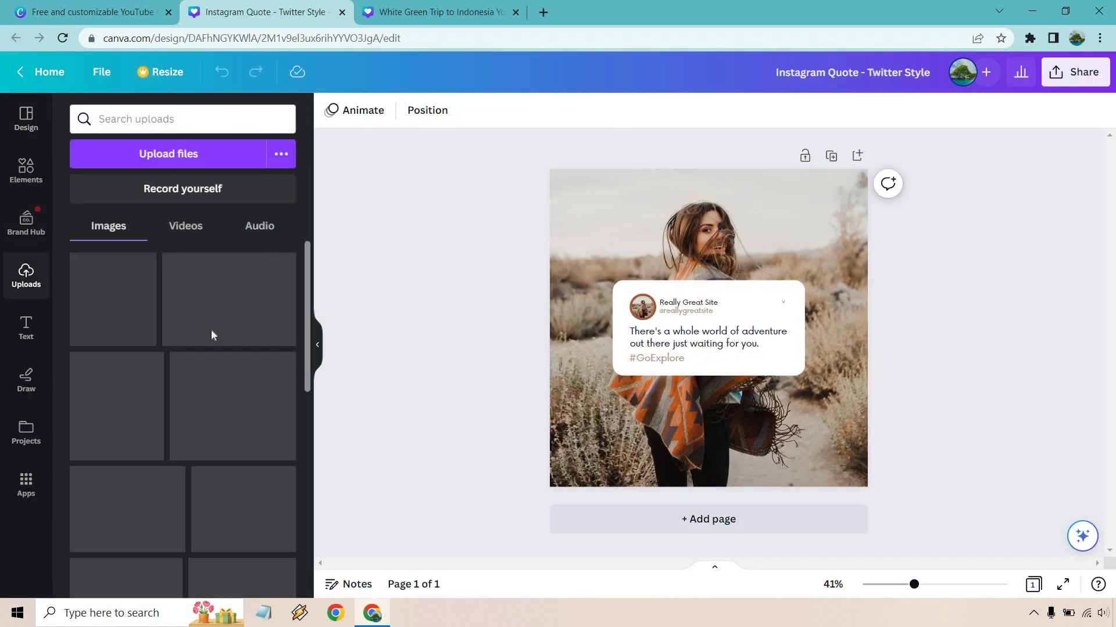
pyautogui.scroll(-2, 212, 337)
pyautogui.scroll(-5, 212, 336)
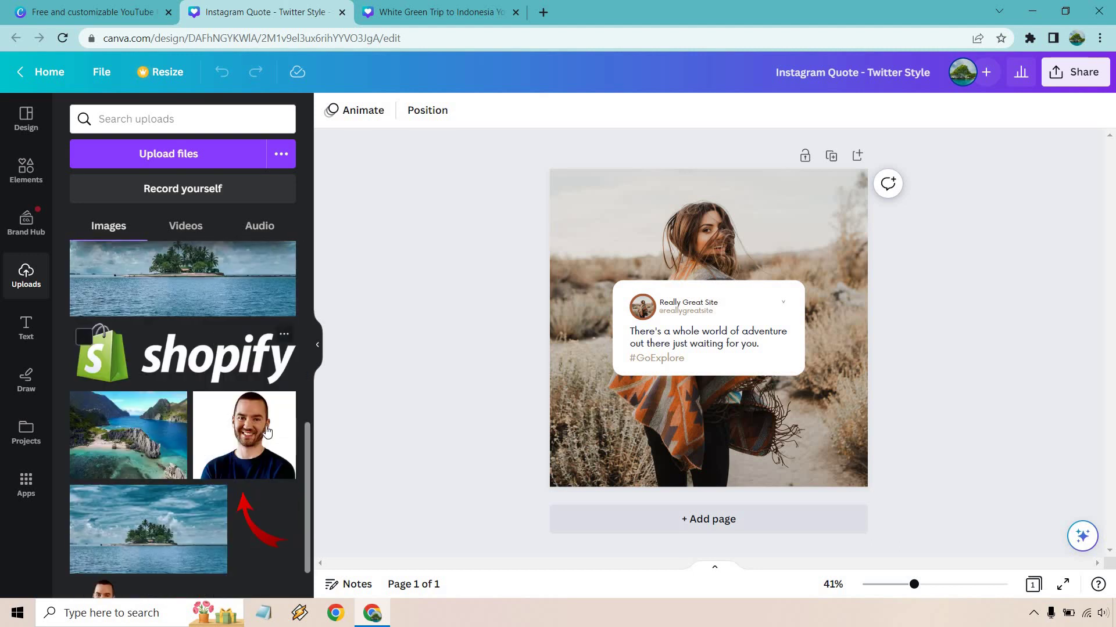
pyautogui.moveTo(209, 401); pyautogui.dragTo(649, 302)
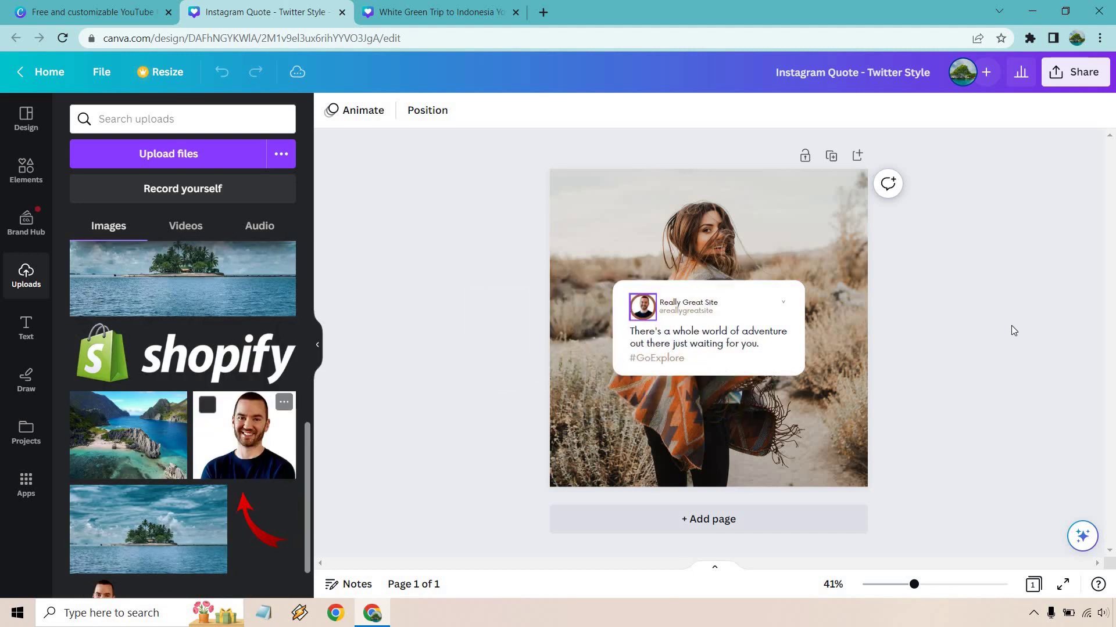
pyautogui.doubleClick(693, 310)
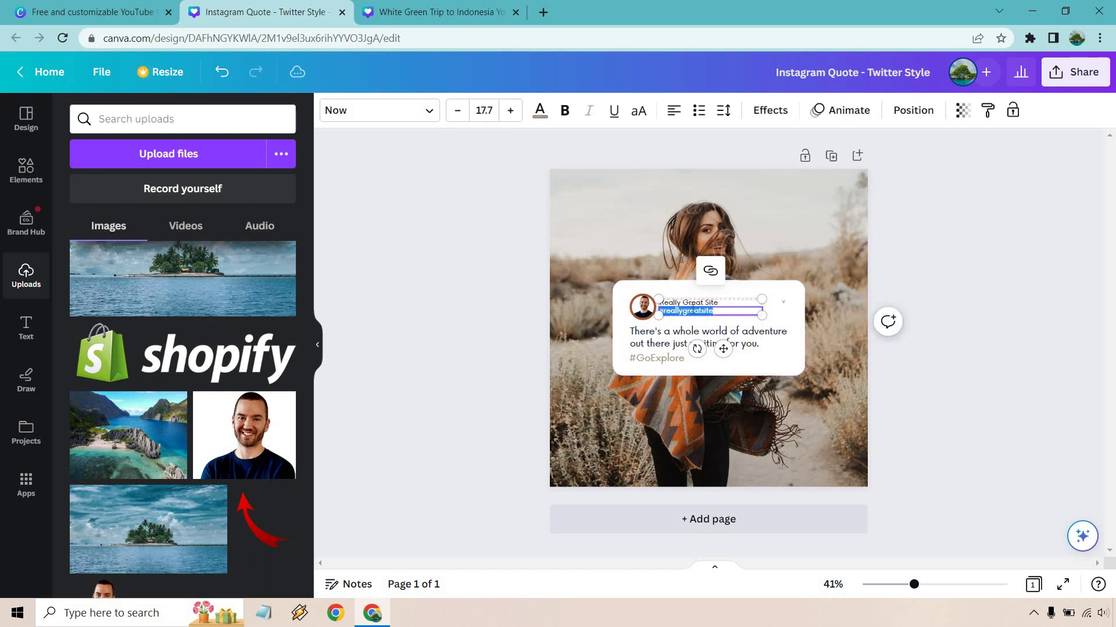
pyautogui.write('@marketing')
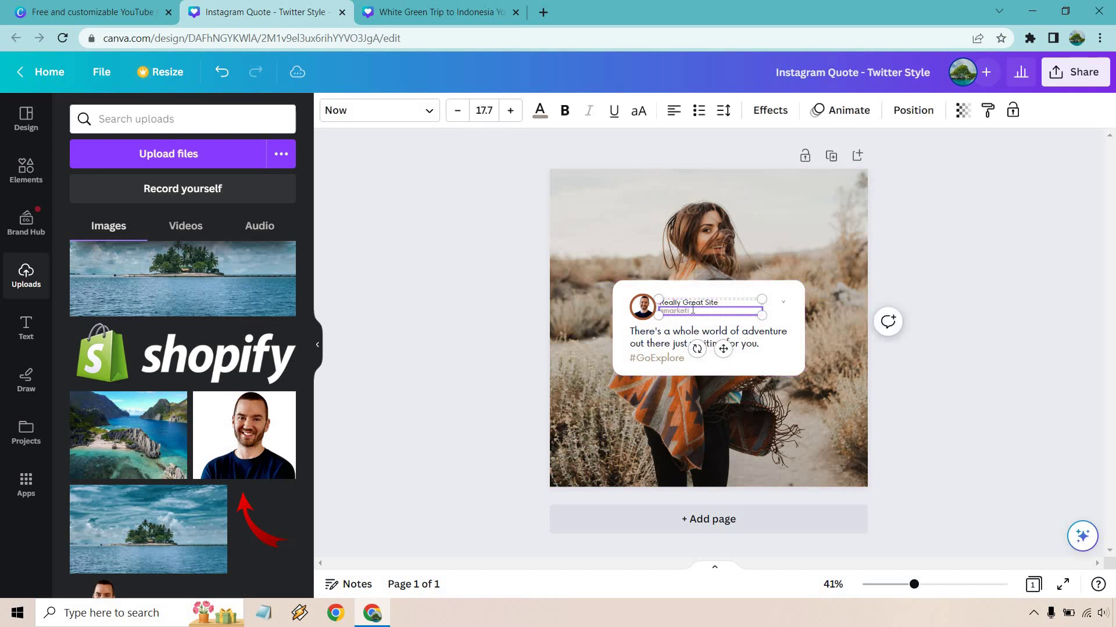
pyautogui.write('island')
pyautogui.click(739, 350)
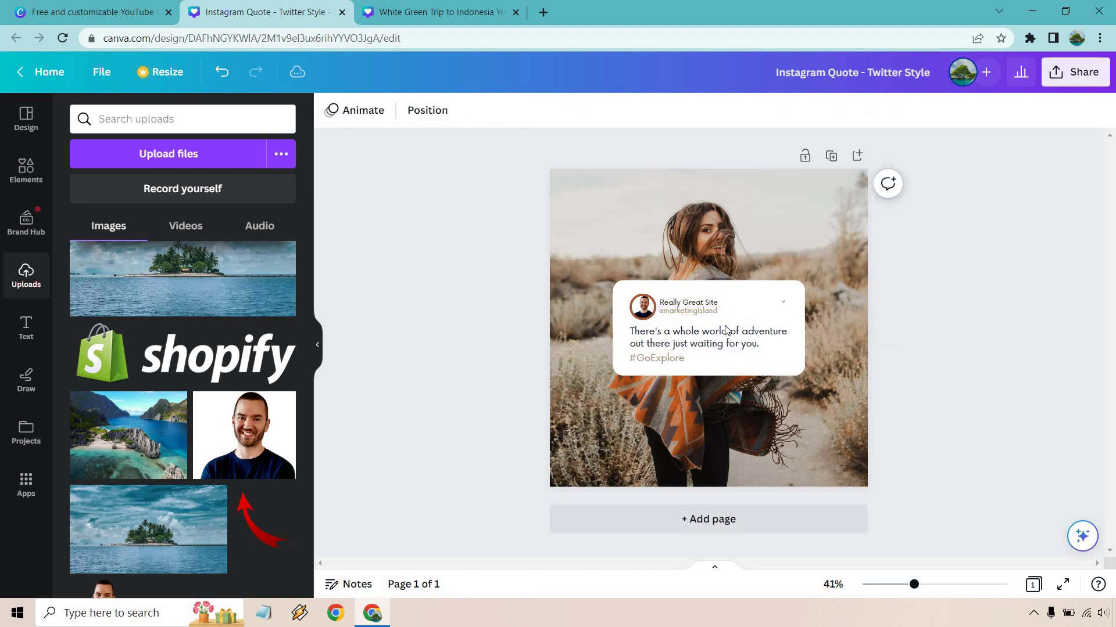
# - Set the display name to 'Marketing Island' and the quote to 'Be The Best You Can'
pyautogui.click(706, 303)
pyautogui.click(705, 302)
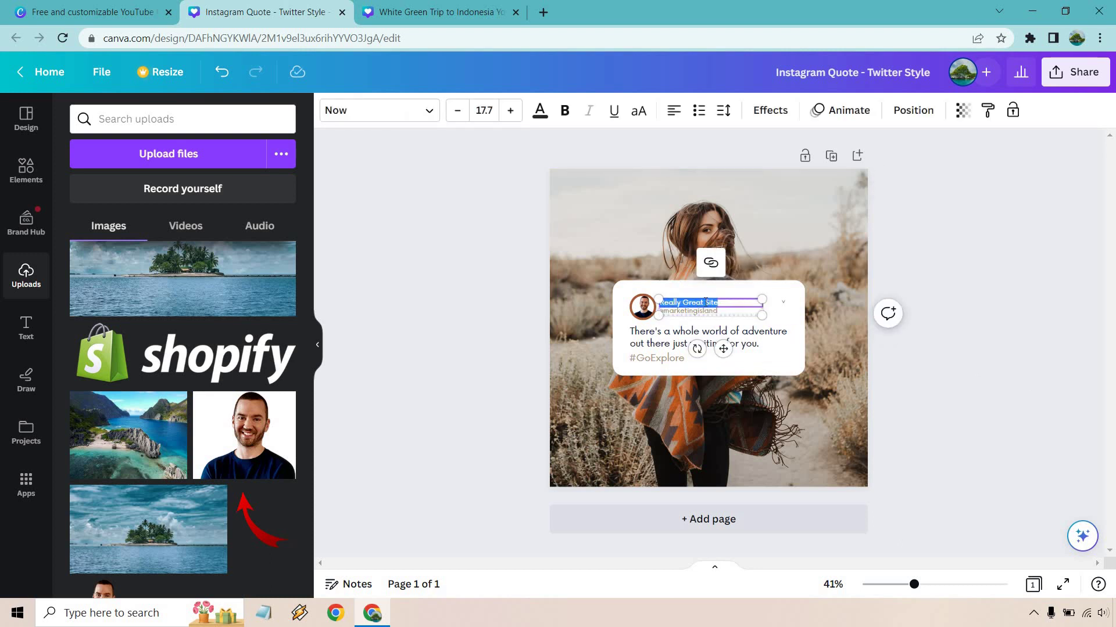
pyautogui.write('Marketing Is')
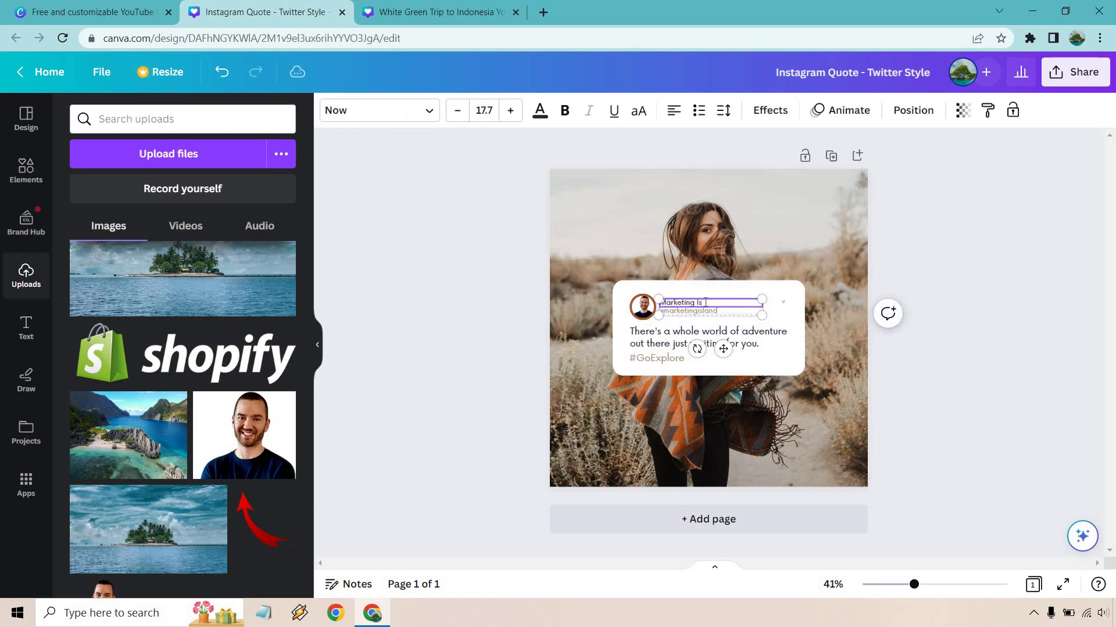
pyautogui.write('land')
pyautogui.click(994, 407)
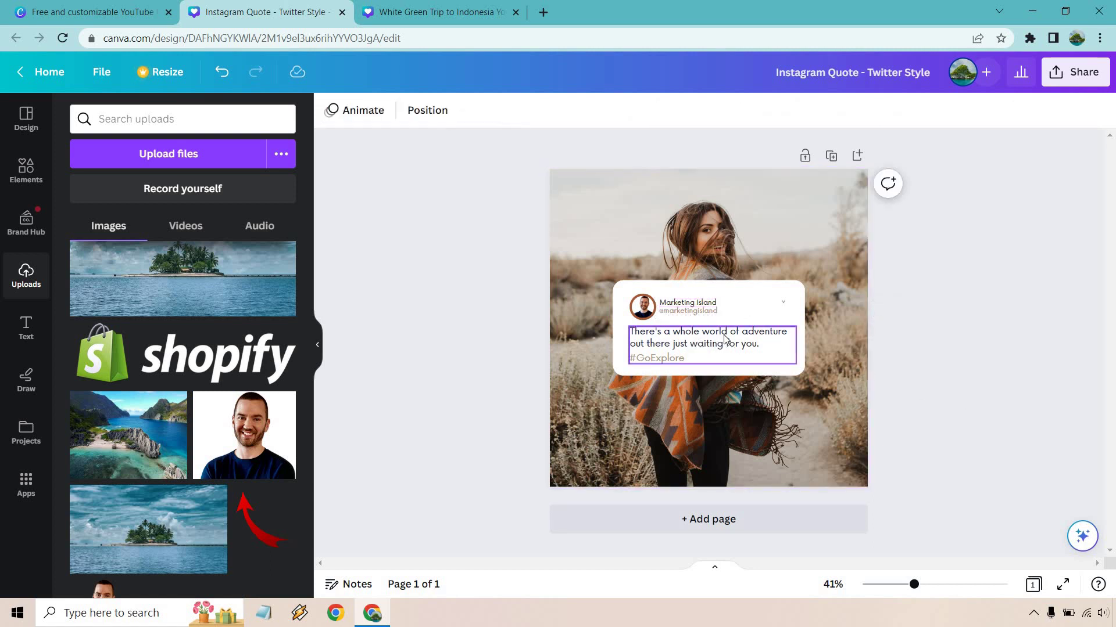
pyautogui.doubleClick(725, 337)
pyautogui.write('Be T')
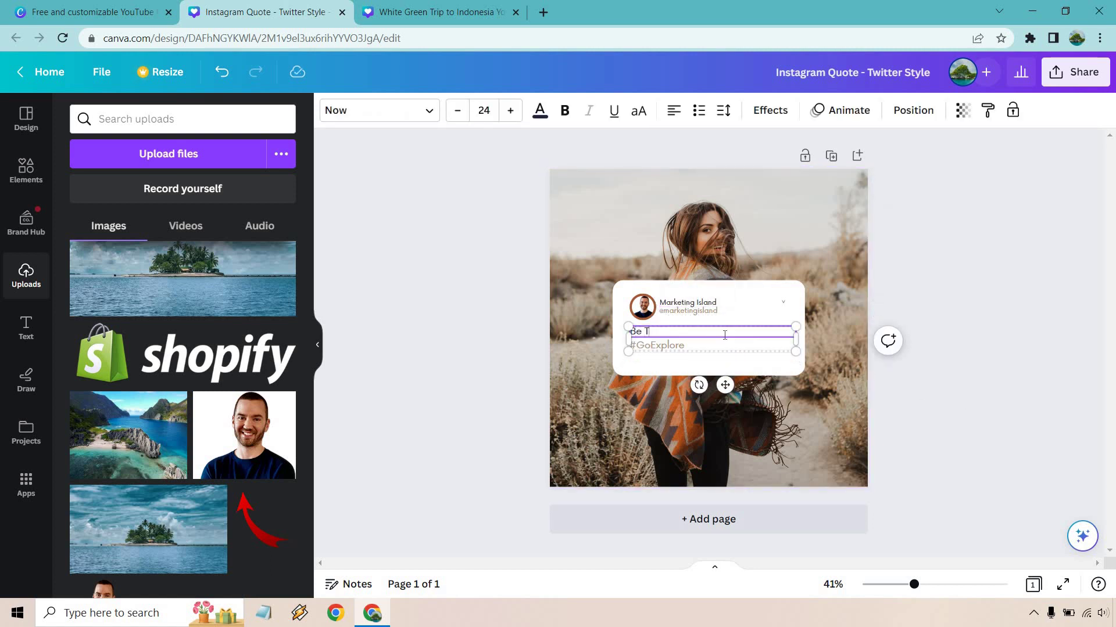
pyautogui.write('he Best You Can')
pyautogui.click(1039, 302)
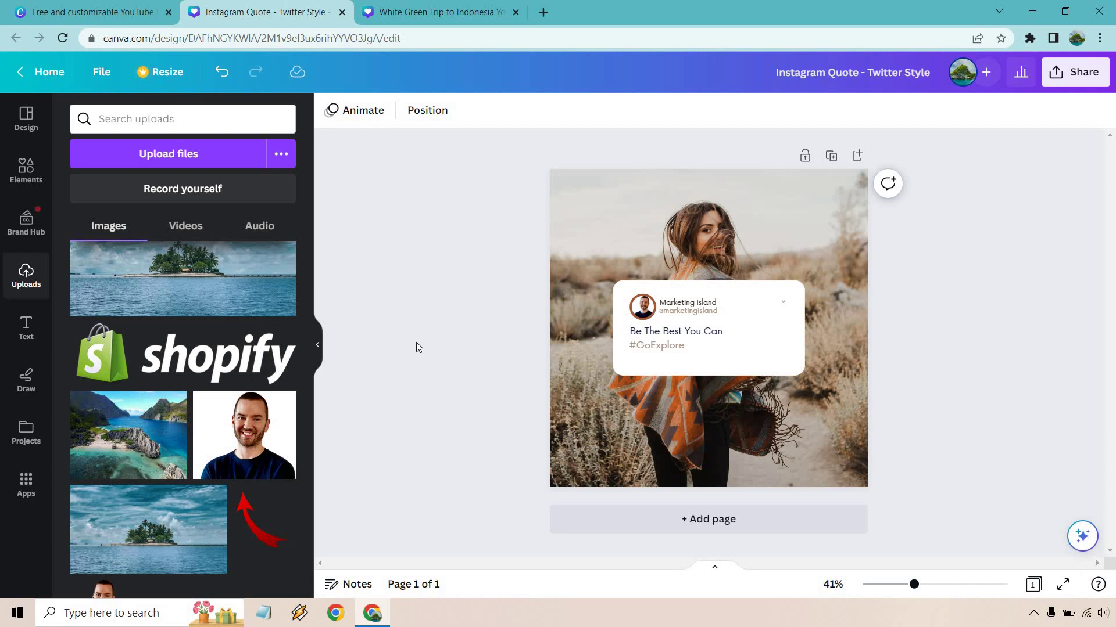
pyautogui.scroll(-5, 235, 358)
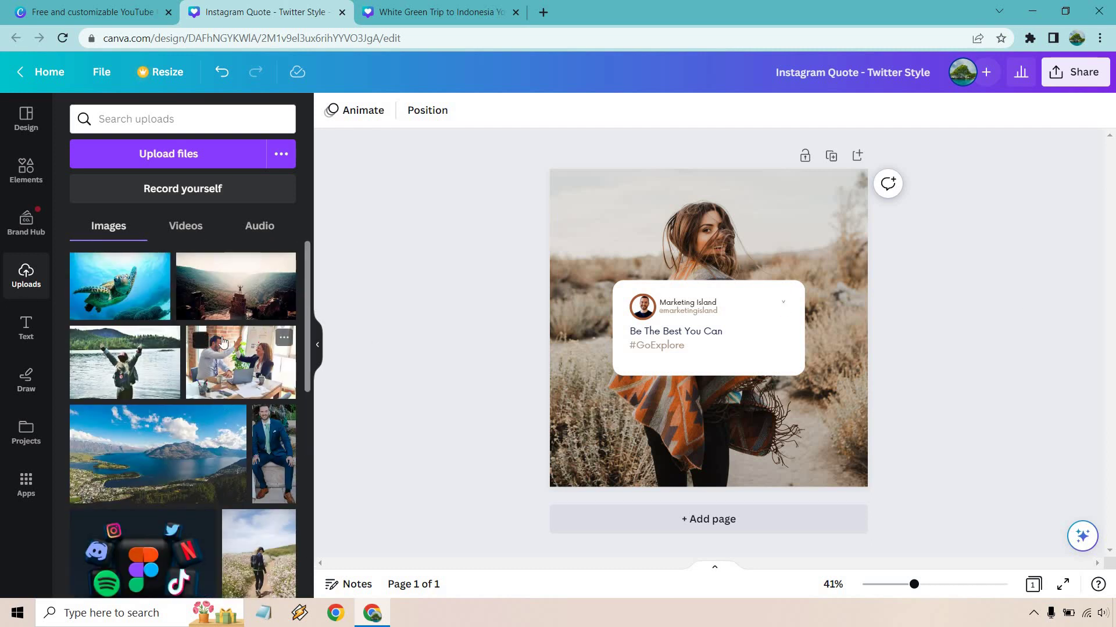
pyautogui.scroll(-3, 224, 331)
pyautogui.moveTo(189, 511); pyautogui.dragTo(555, 212)
pyautogui.moveTo(470, 227); pyautogui.dragTo(656, 204)
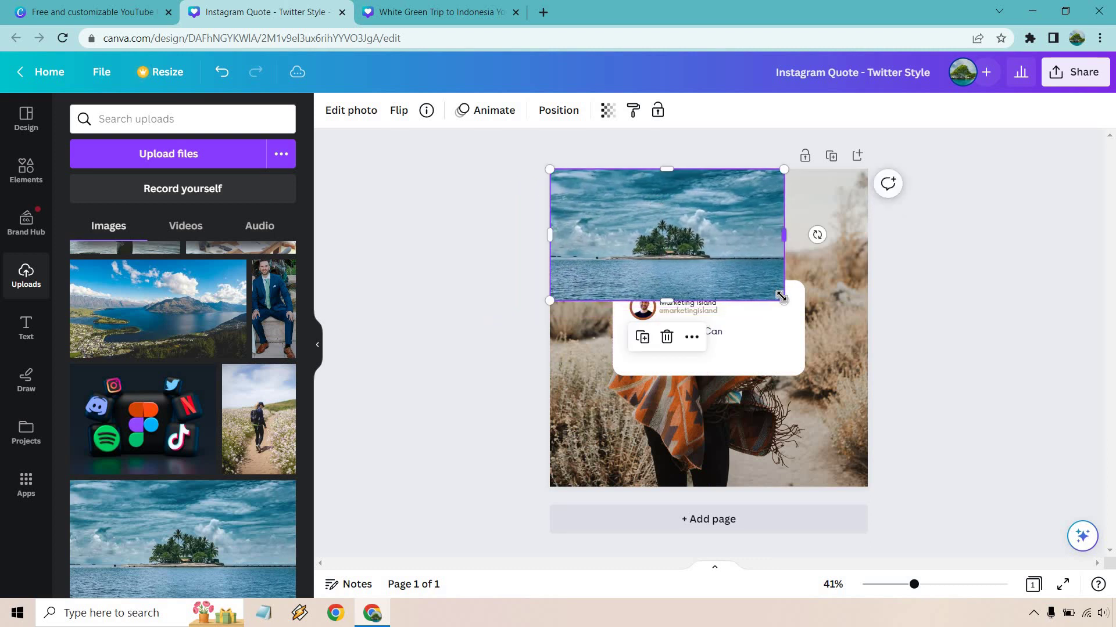
pyautogui.moveTo(782, 299); pyautogui.dragTo(1103, 521)
pyautogui.moveTo(1033, 374); pyautogui.dragTo(854, 330)
pyautogui.moveTo(1001, 488); pyautogui.dragTo(1095, 578)
pyautogui.moveTo(975, 402); pyautogui.dragTo(921, 347)
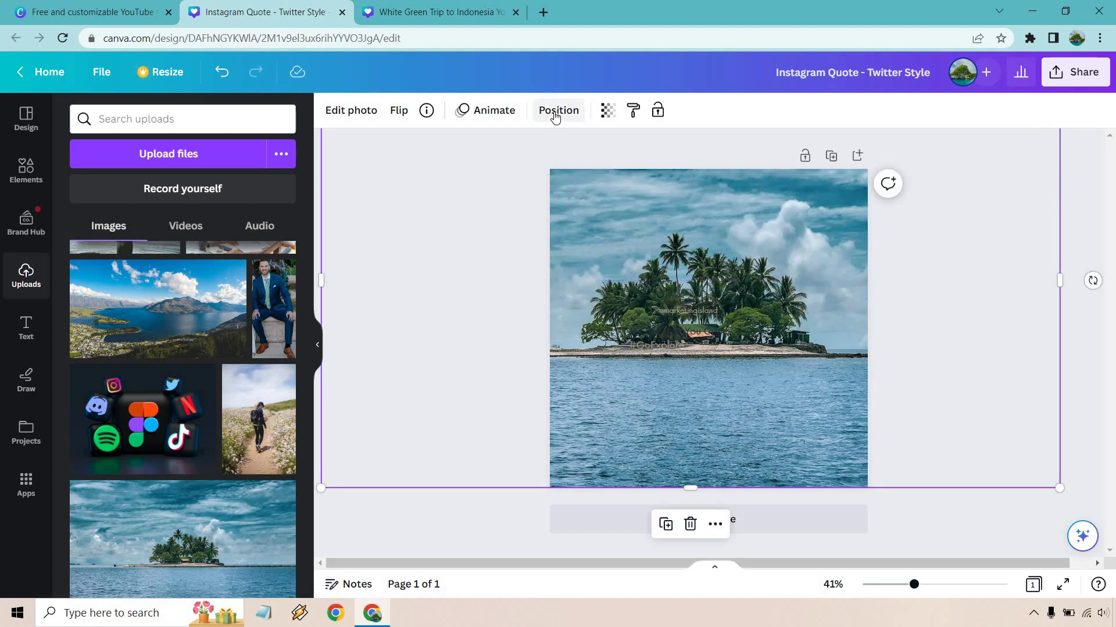
pyautogui.click(559, 110)
pyautogui.click(259, 146)
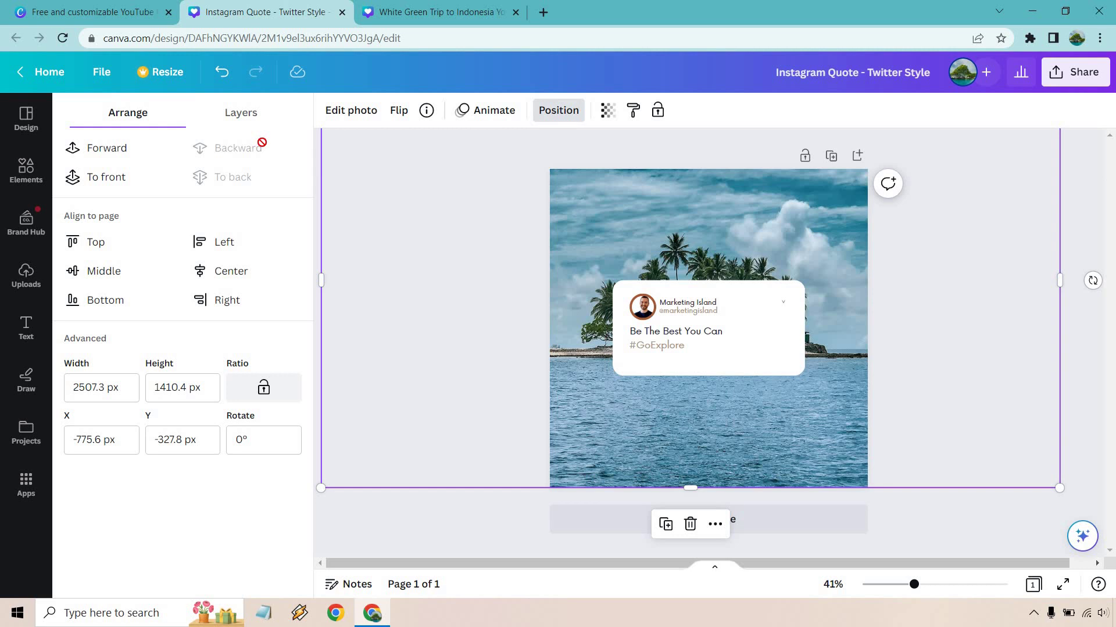
pyautogui.moveTo(782, 232); pyautogui.dragTo(800, 316)
# - Delete the old background photo and drop the mountain lake upload onto the page as background
pyautogui.click(712, 197)
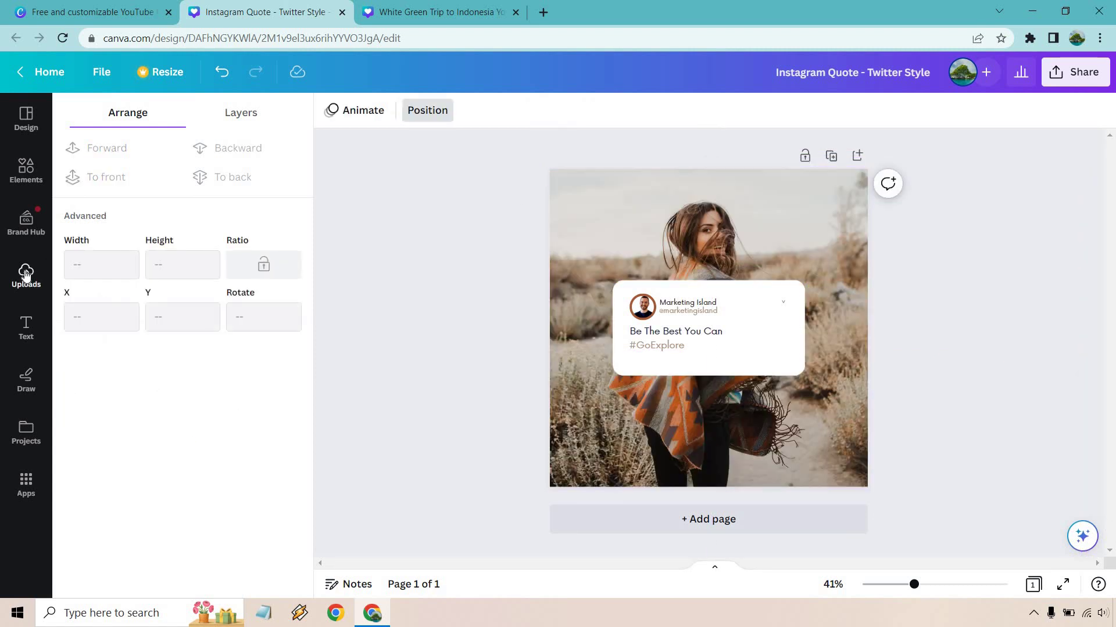
pyautogui.click(26, 273)
pyautogui.moveTo(187, 319); pyautogui.dragTo(582, 396)
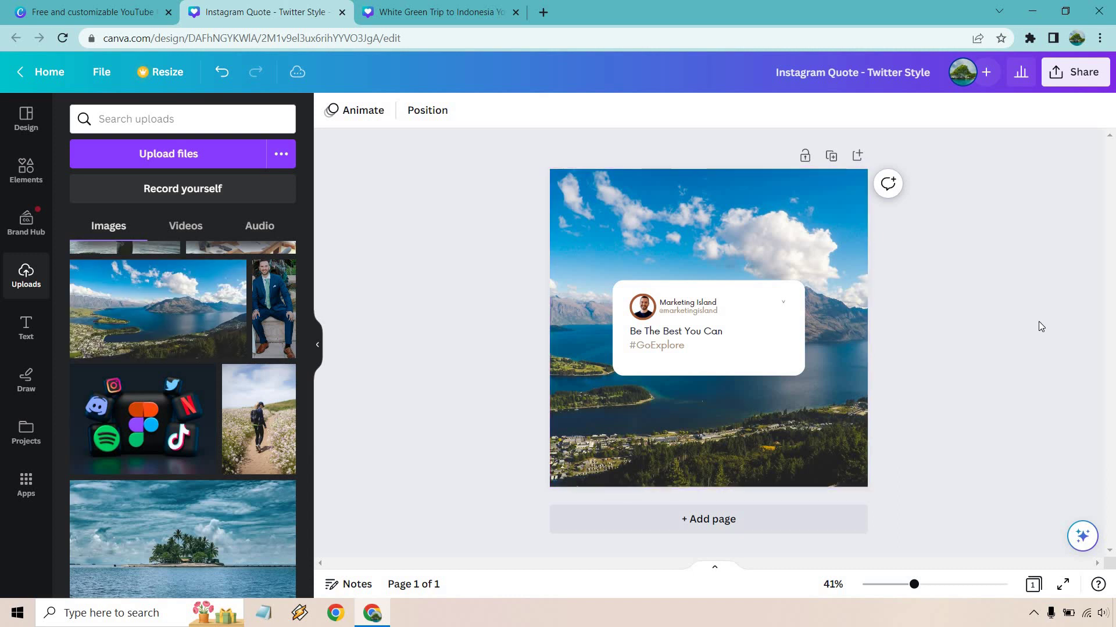
# - Crop and shift the lake photo so the lakeside town shows below the card
pyautogui.click(737, 223)
pyautogui.click(384, 118)
pyautogui.click(271, 119)
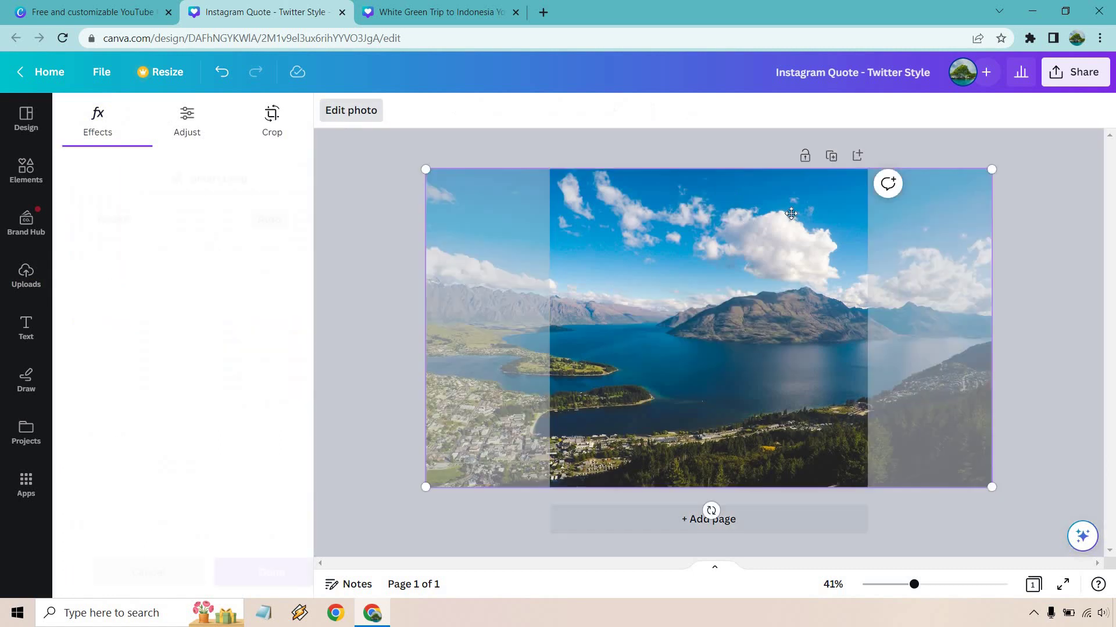
pyautogui.moveTo(775, 225); pyautogui.dragTo(665, 230)
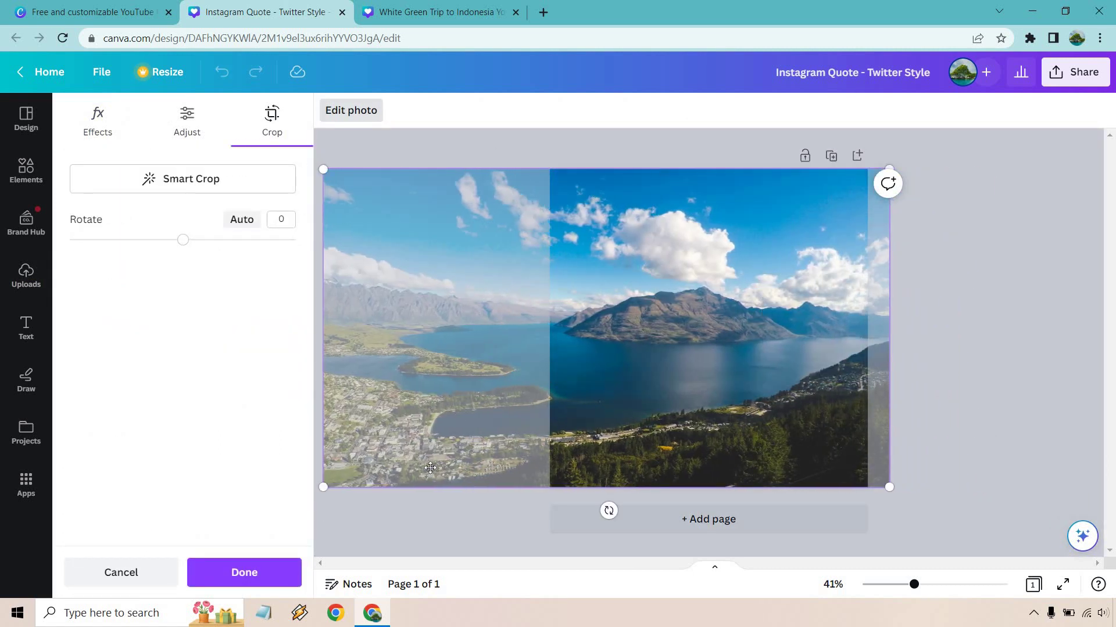
pyautogui.click(227, 581)
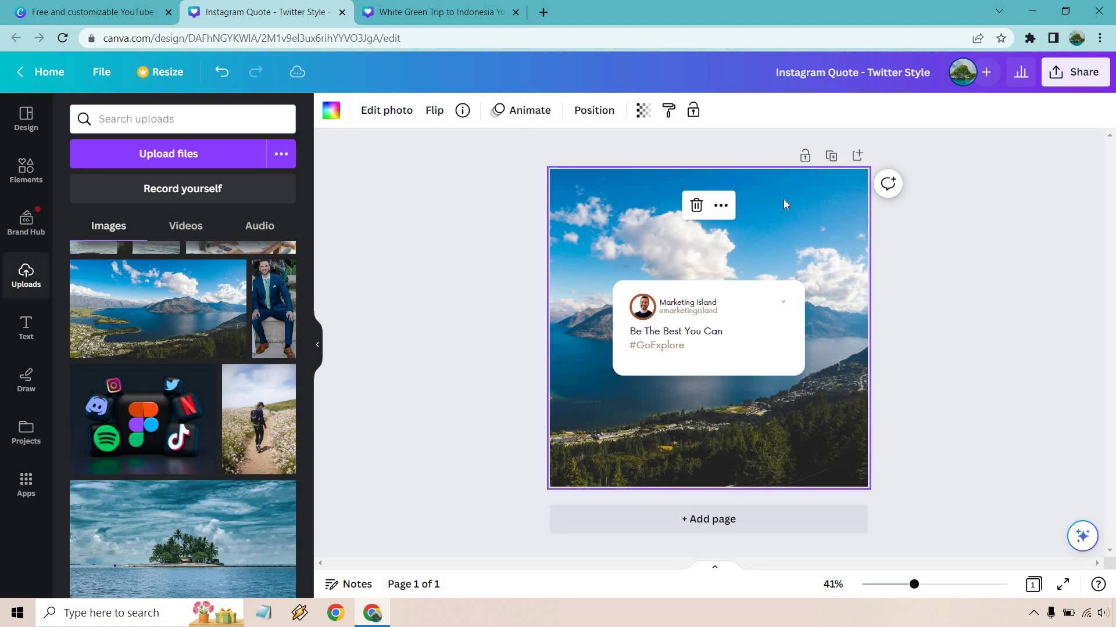
pyautogui.click(386, 110)
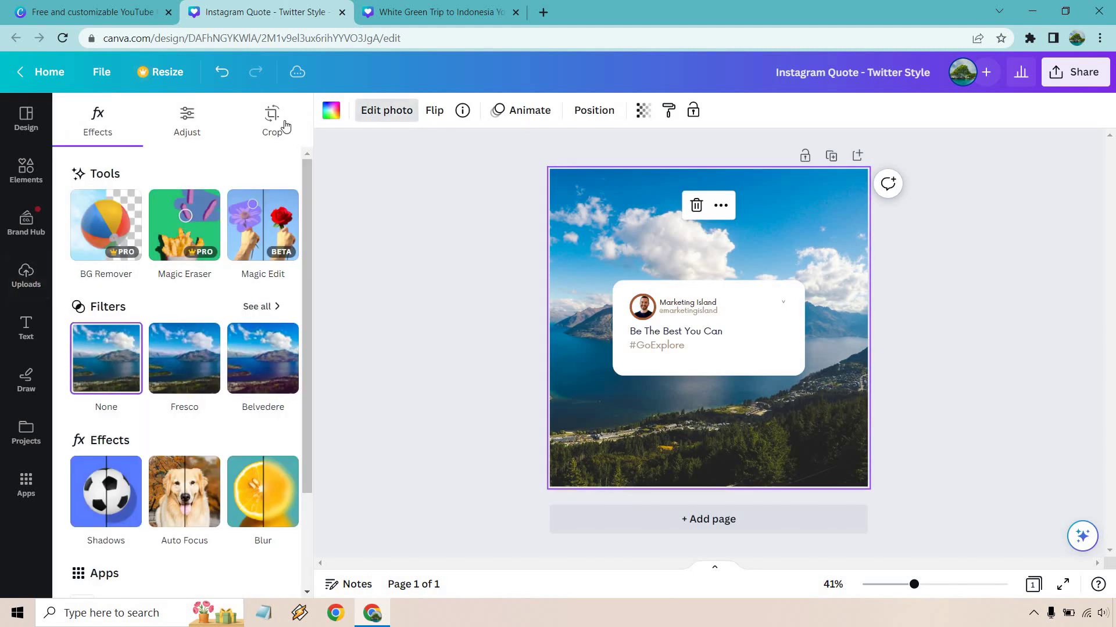
pyautogui.doubleClick(720, 205)
pyautogui.moveTo(746, 265); pyautogui.dragTo(982, 264)
pyautogui.click(269, 574)
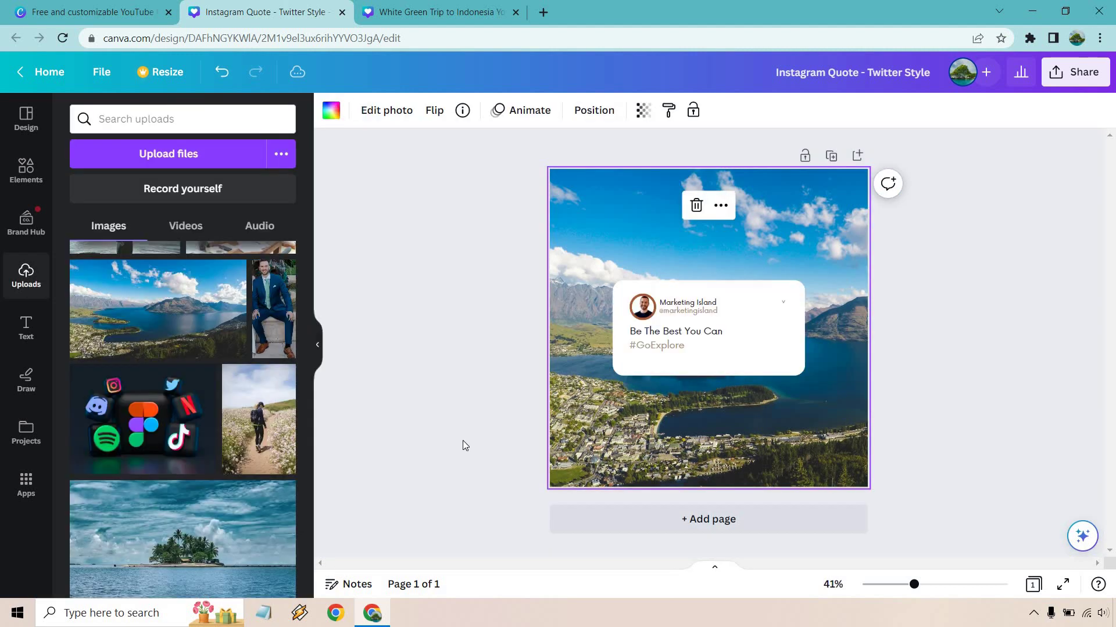
pyautogui.click(442, 427)
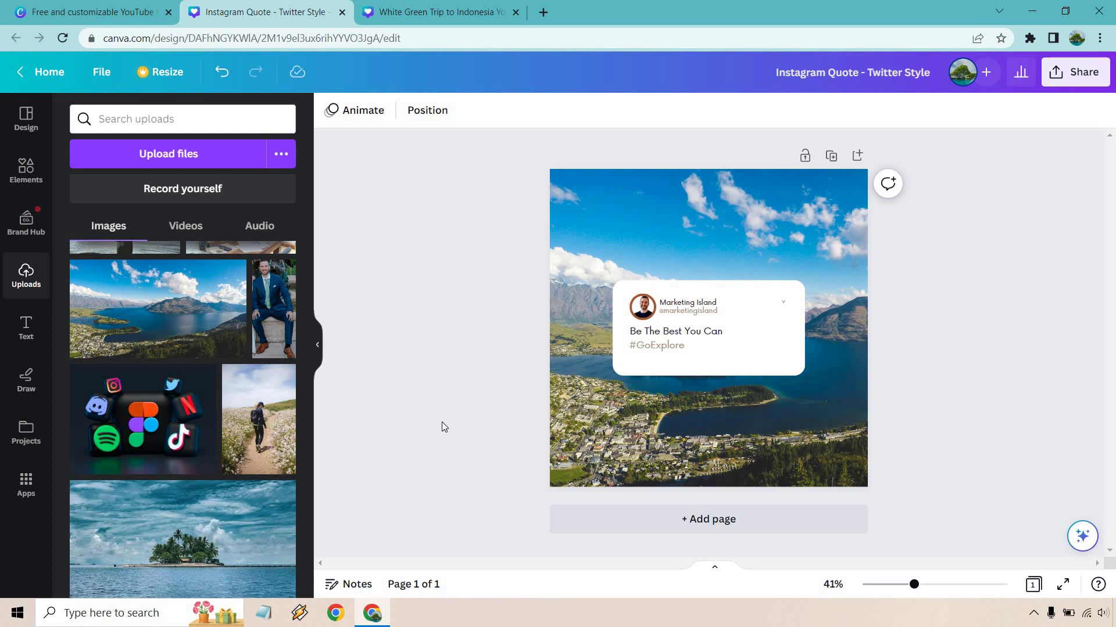
# - Return to the first tab with the 'instagram post' template search results
pyautogui.click(86, 4)
pyautogui.moveTo(188, 77)
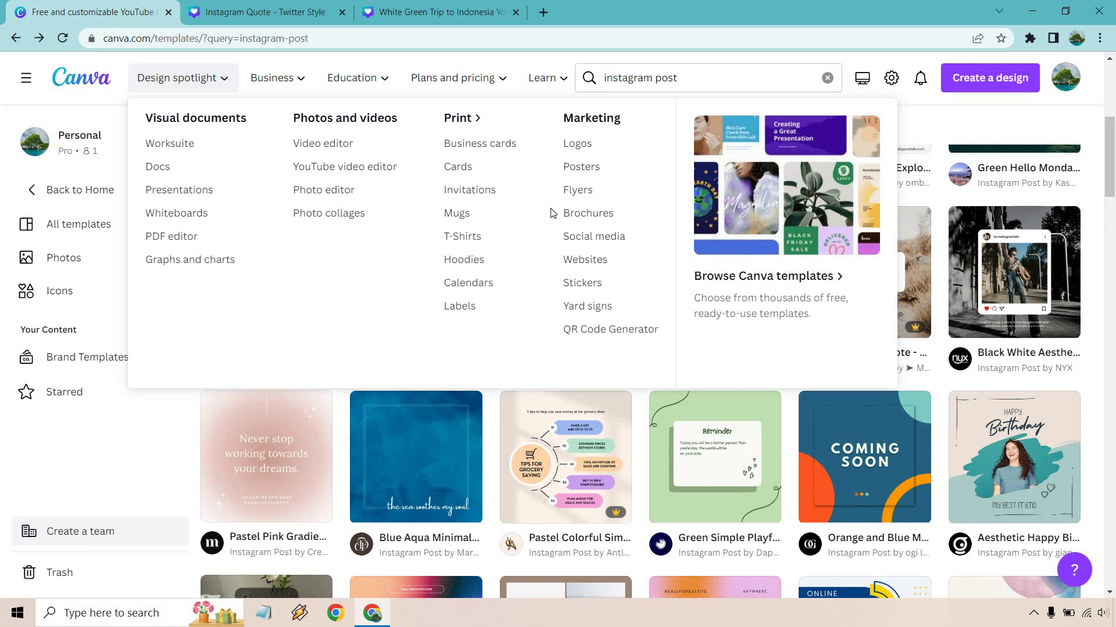
pyautogui.moveTo(266, 79)
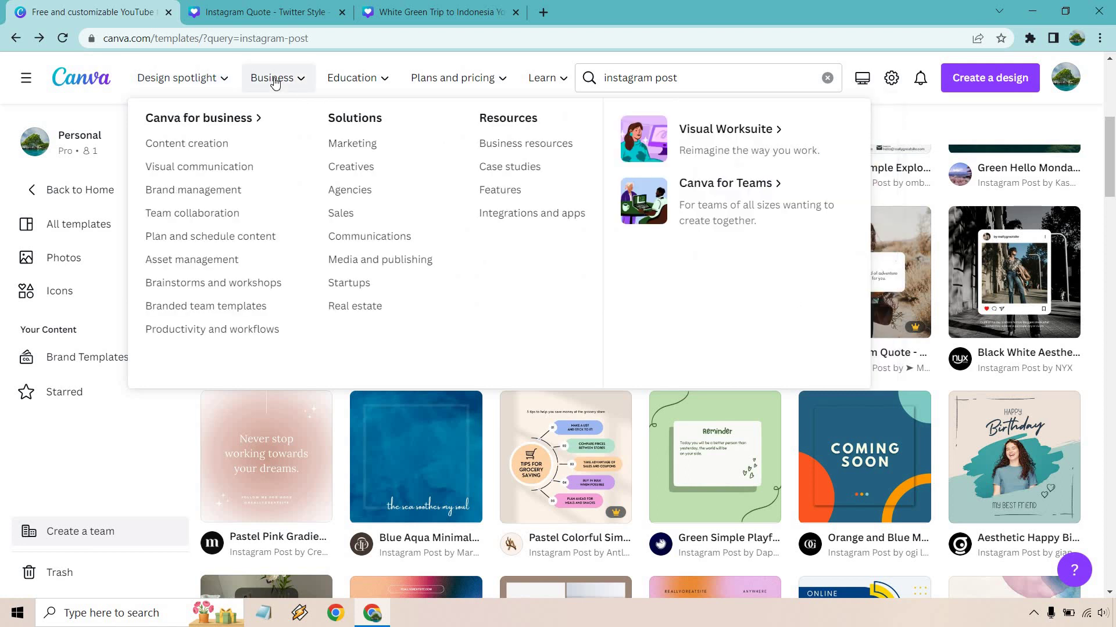